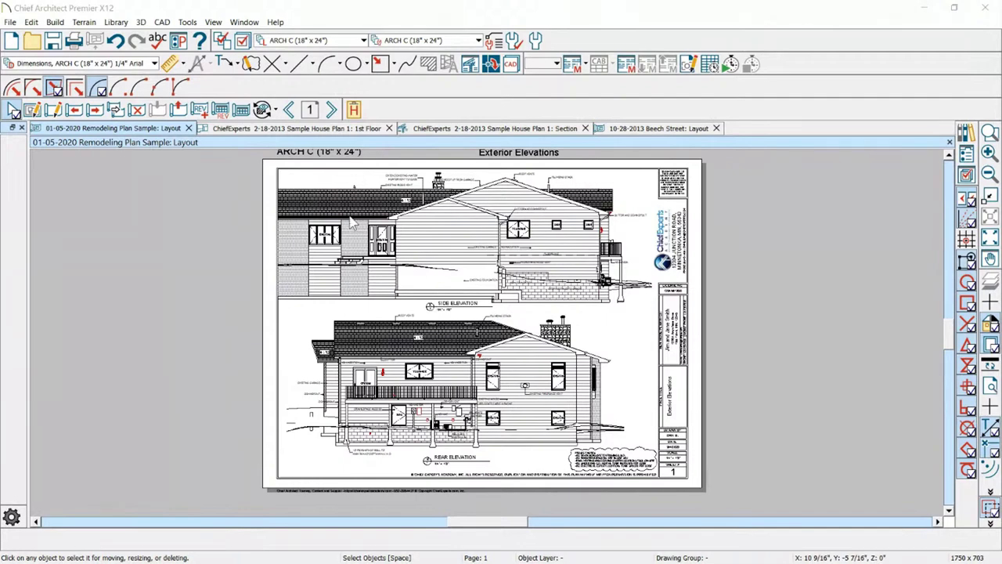
Step: Examine the side and rear exterior elevations on sheet 1 of the remodeling layout
scroll(376, 431, "up", 2)
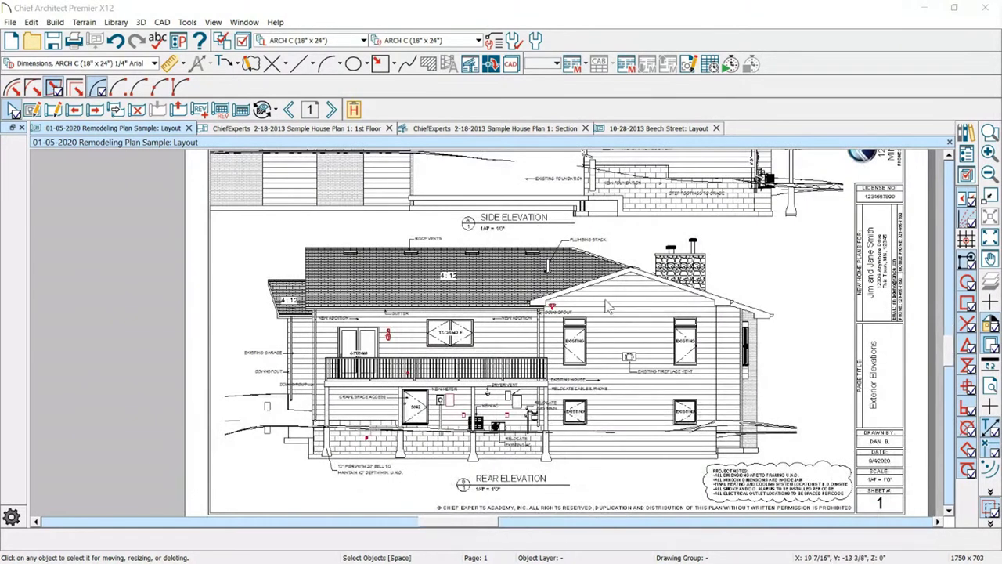
scroll(465, 411, "down", 2)
scroll(462, 414, "up", 1)
scroll(451, 407, "down", 1)
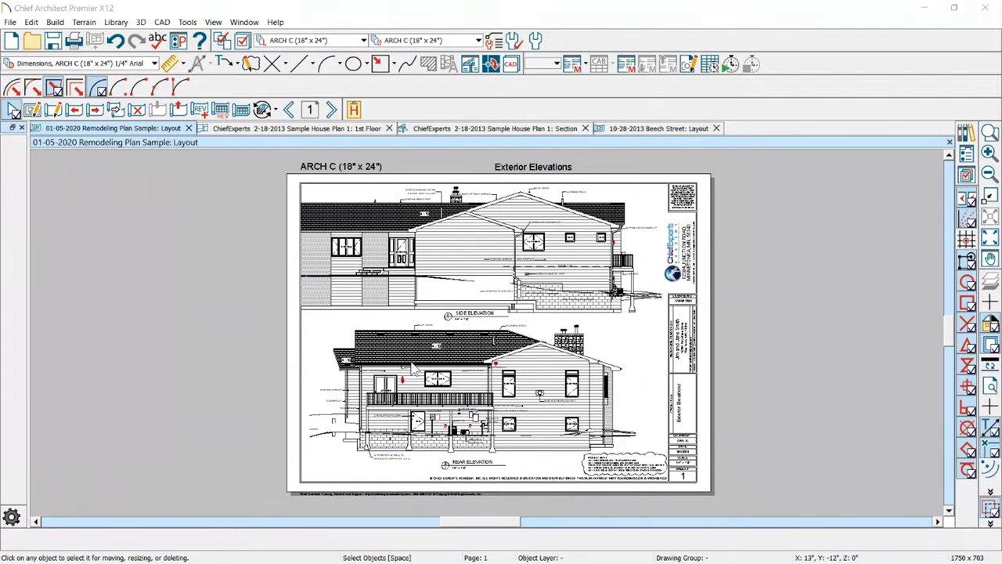
Step: Review the proposed lower level plan on sheet 2 of the remodeling layout, and advance to sheet 3
left_click(332, 110)
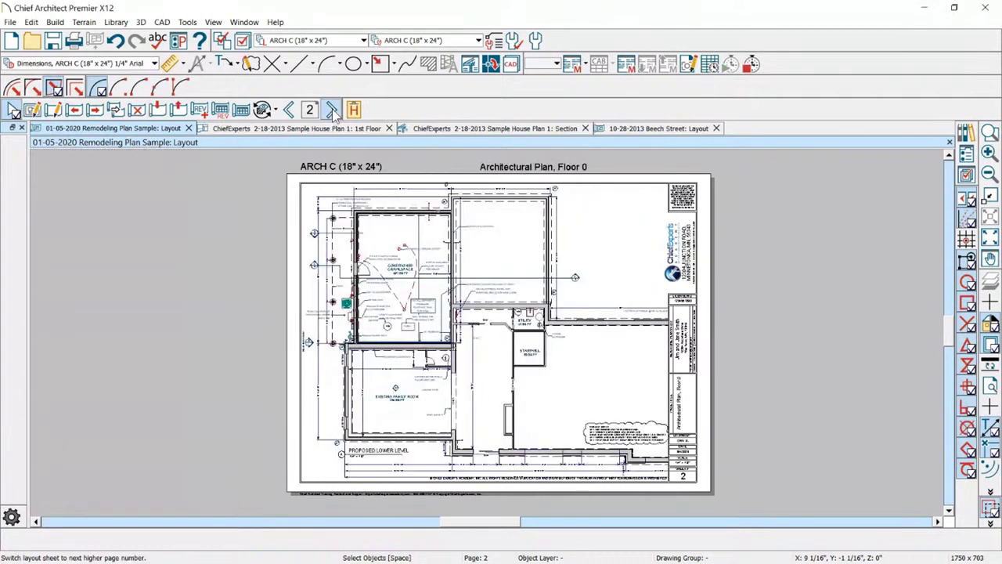
scroll(378, 235, "up", 2)
scroll(379, 230, "down", 3)
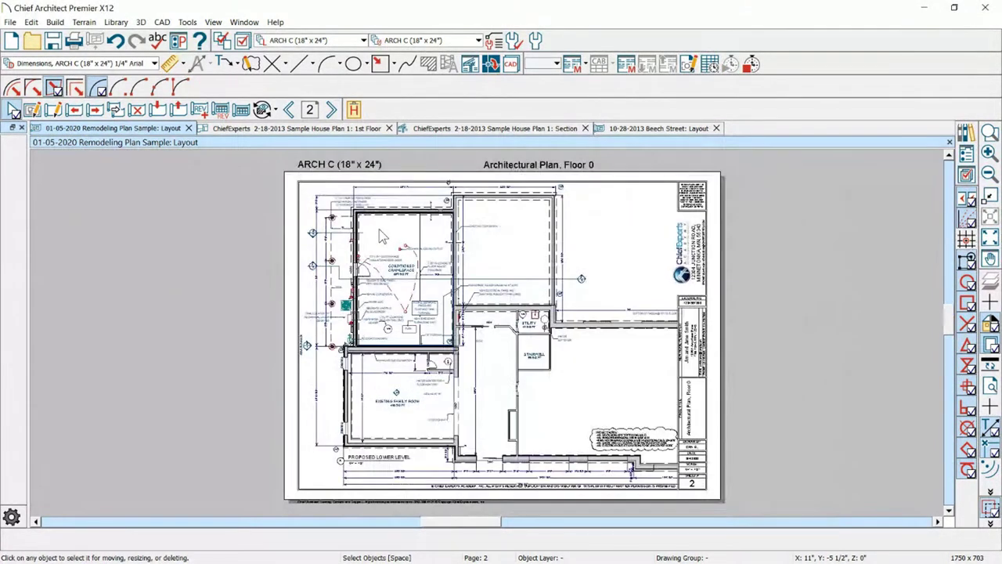
scroll(378, 231, "up", 2)
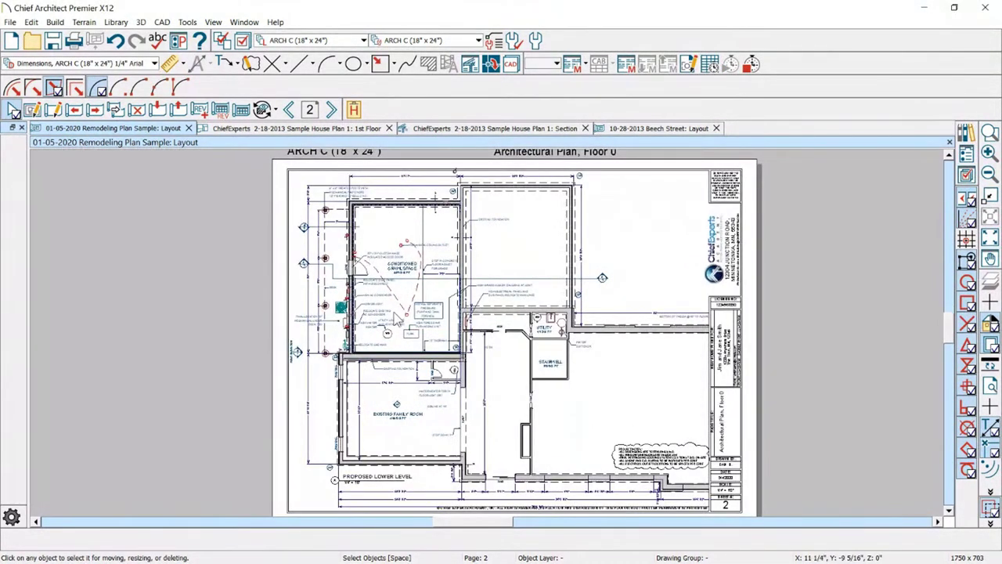
left_click(332, 109)
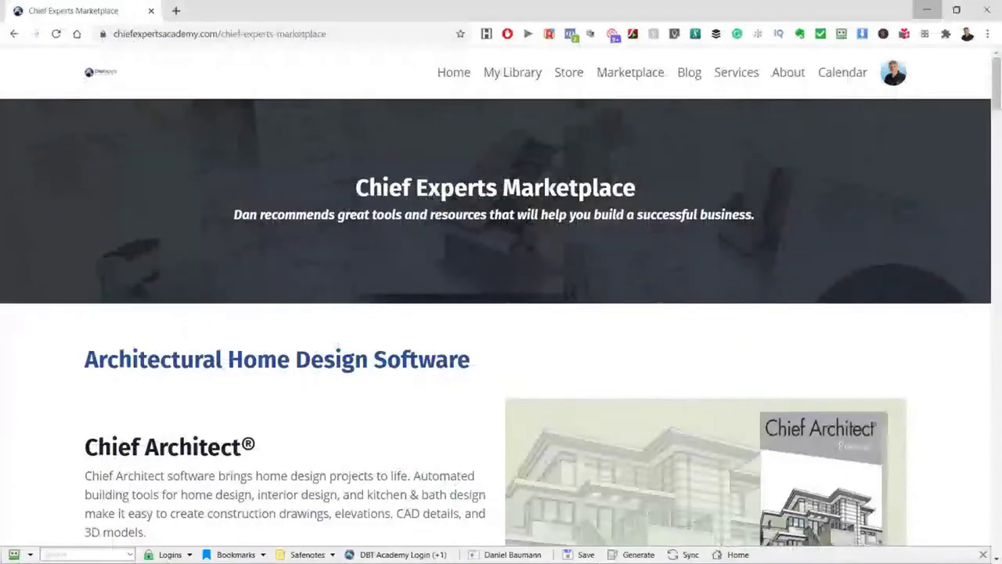
Step: Switch to the browser, open the Chief Experts Academy blog and find its list of post categories
left_click(689, 77)
scroll(875, 282, "down", 4)
scroll(871, 276, "down", 15)
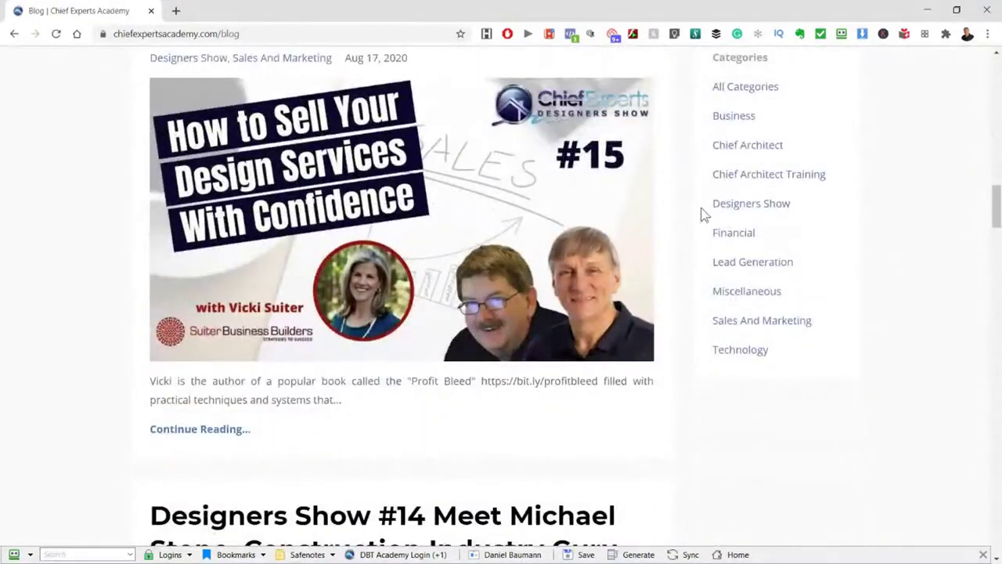
Step: Filter the blog by the Designers Show category and look through the first page of episodes
left_click(770, 210)
scroll(583, 328, "down", 20)
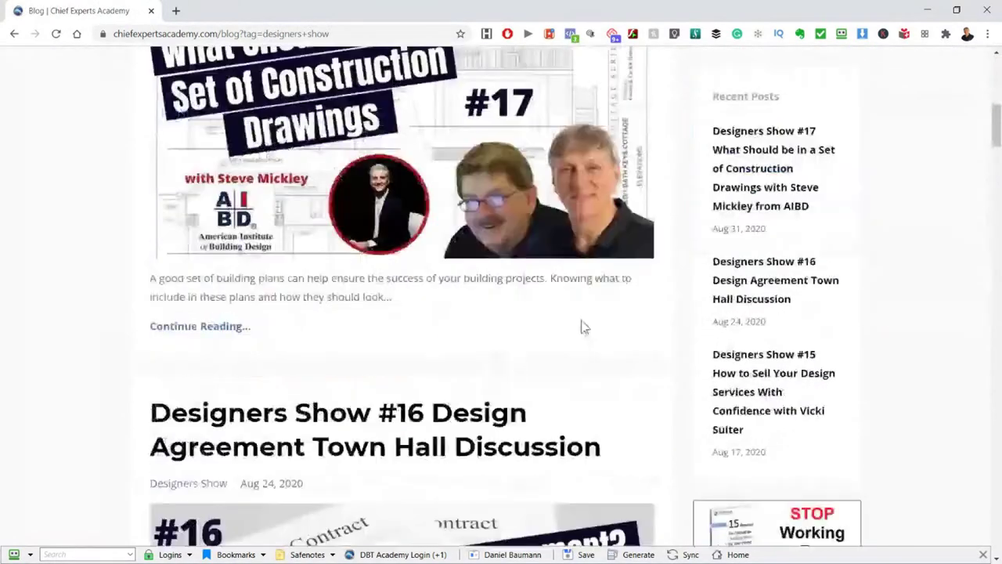
scroll(583, 327, "down", 15)
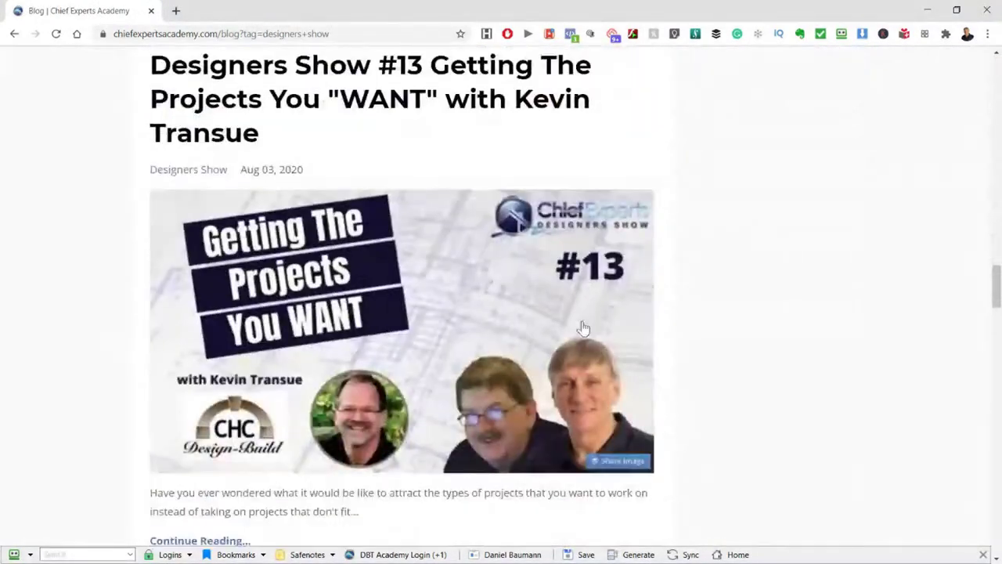
scroll(583, 328, "down", 15)
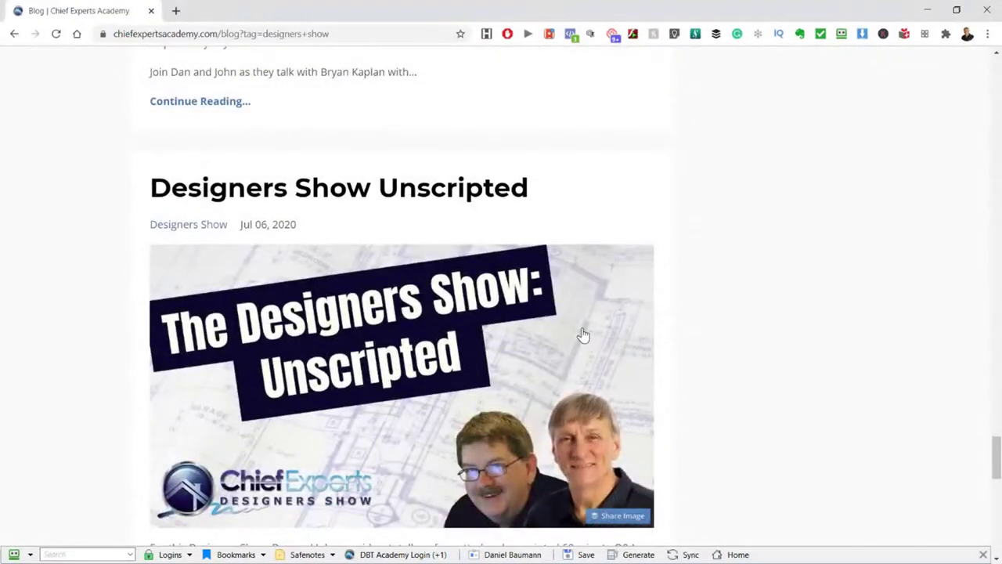
scroll(584, 334, "down", 4)
scroll(581, 333, "down", 8)
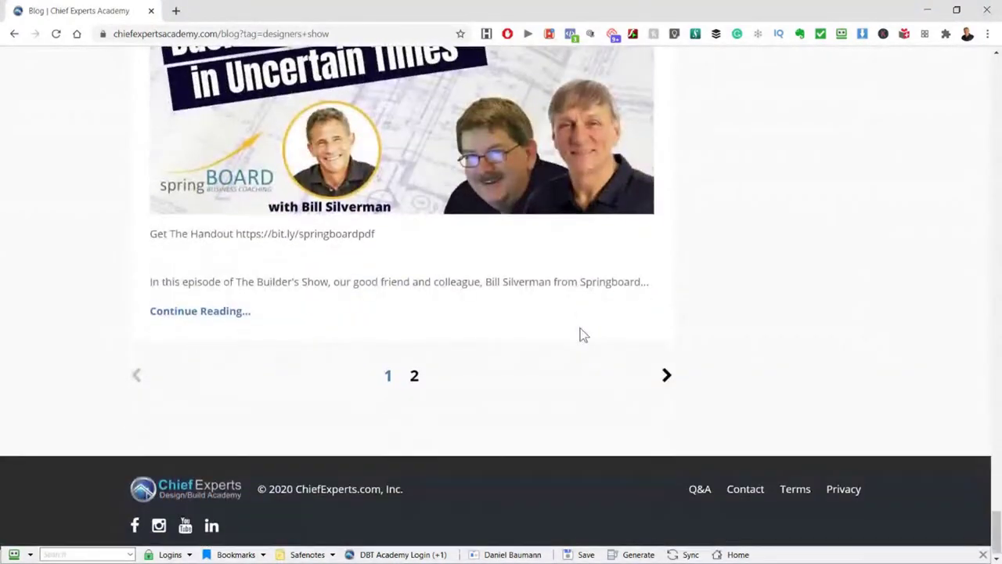
Step: Open page 2 of the Designers Show posts and look through the marketing and as-built measuring episodes
left_click(415, 373)
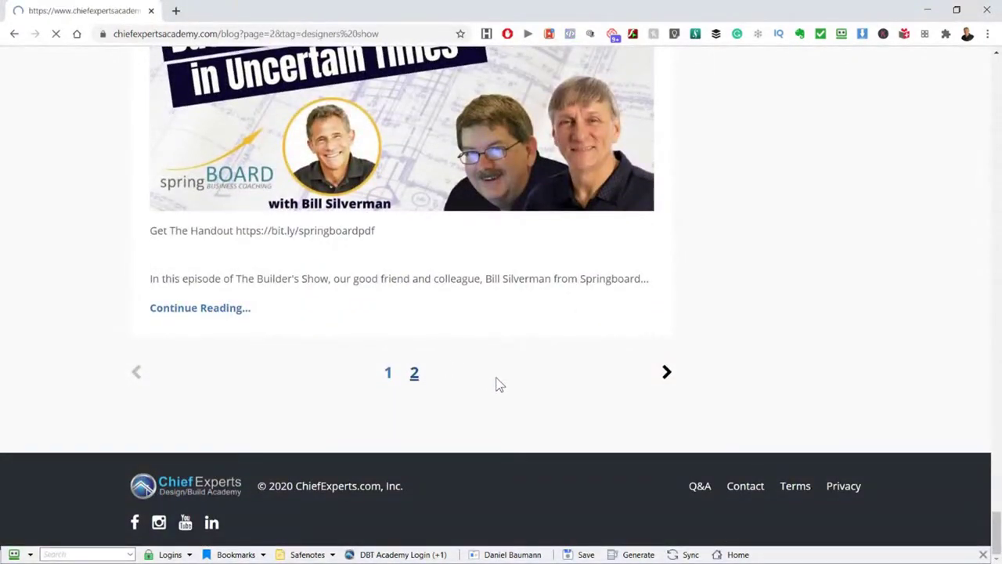
scroll(505, 376, "down", 10)
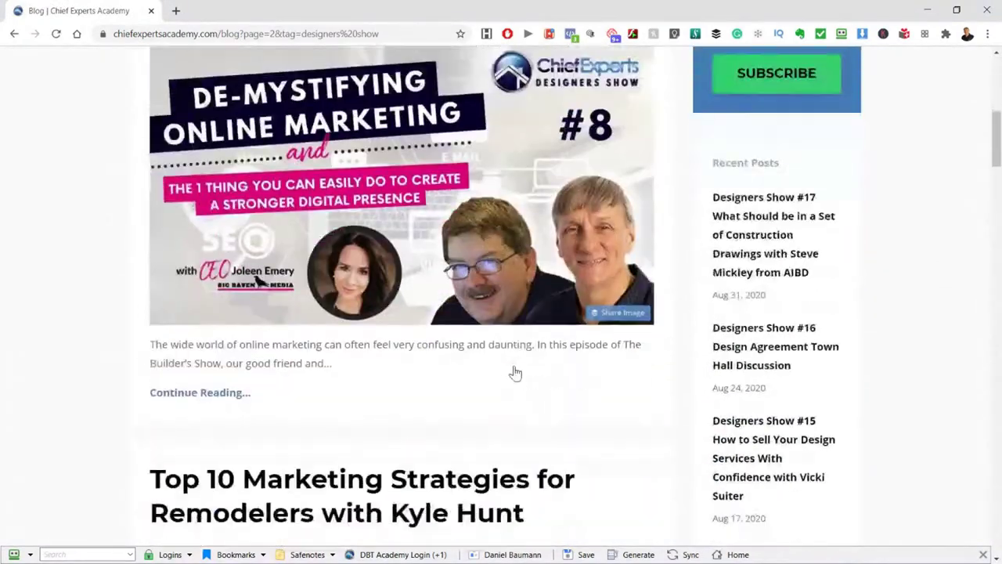
scroll(514, 373, "down", 13)
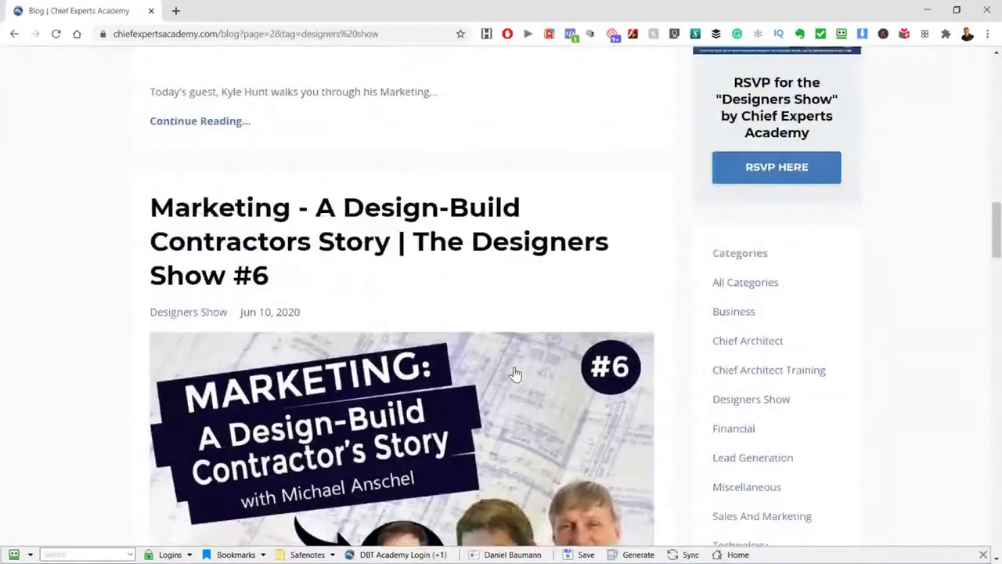
scroll(515, 375, "down", 4)
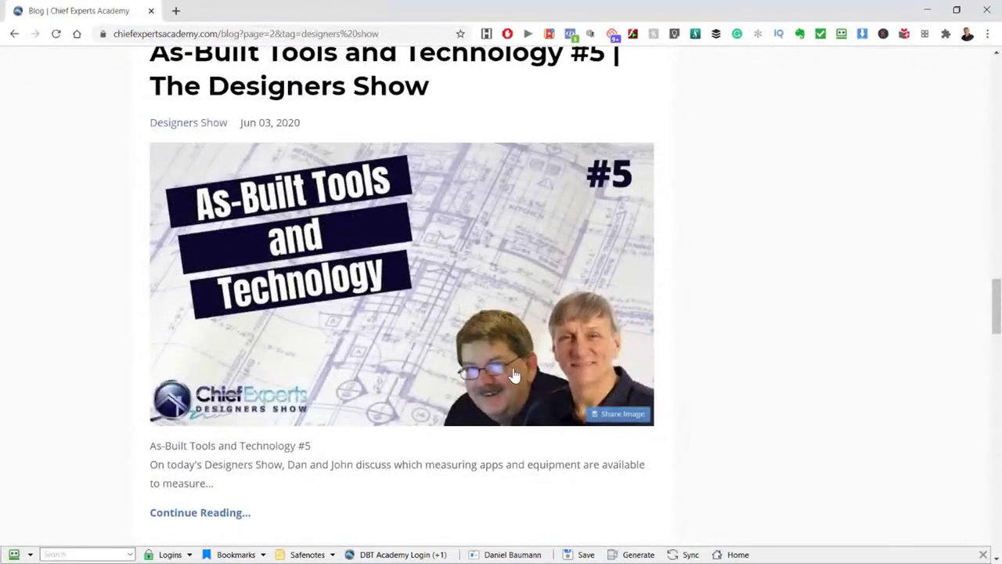
scroll(513, 376, "up", 7)
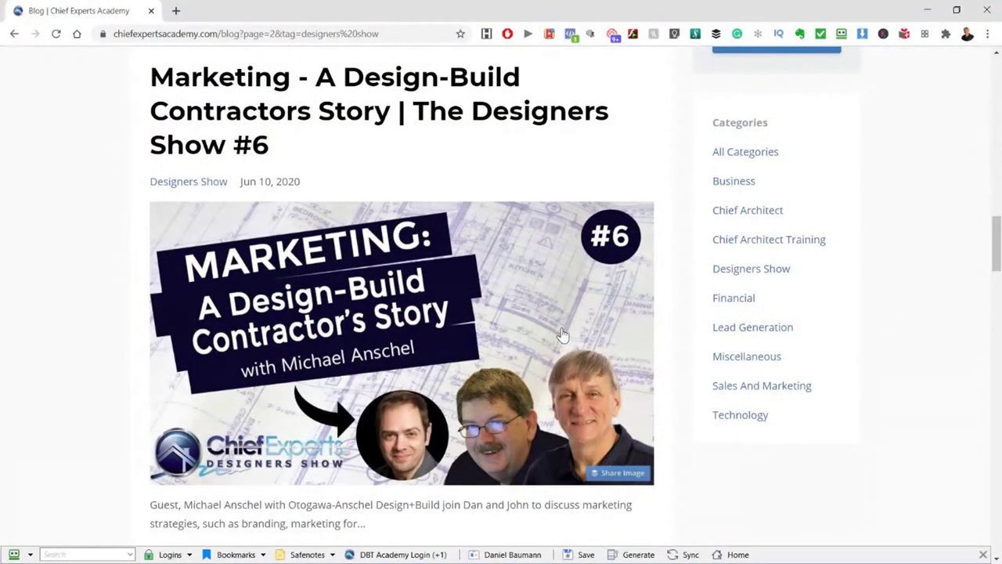
scroll(562, 336, "down", 14)
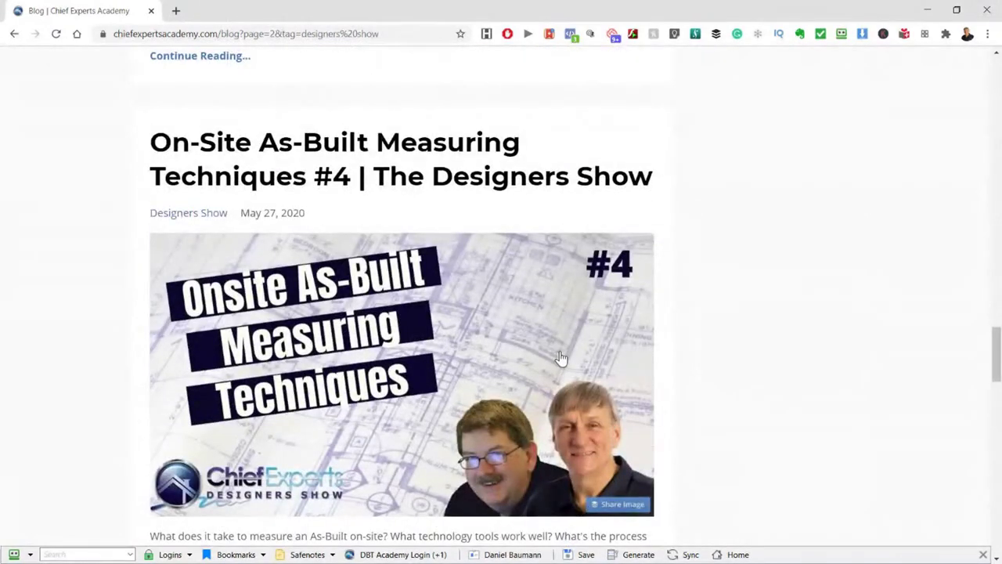
scroll(561, 359, "down", 6)
scroll(562, 359, "down", 2)
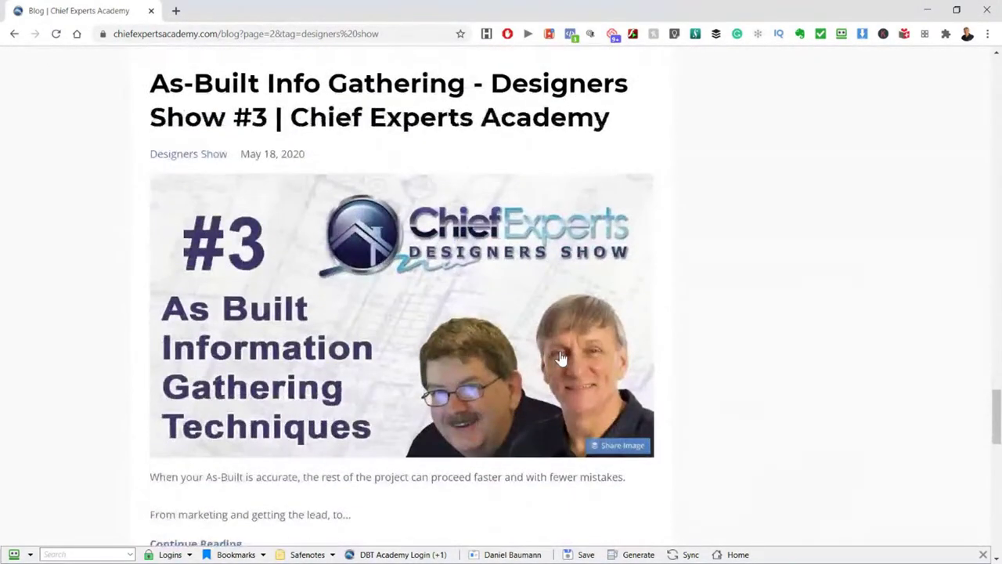
scroll(556, 354, "up", 11)
scroll(556, 354, "up", 2)
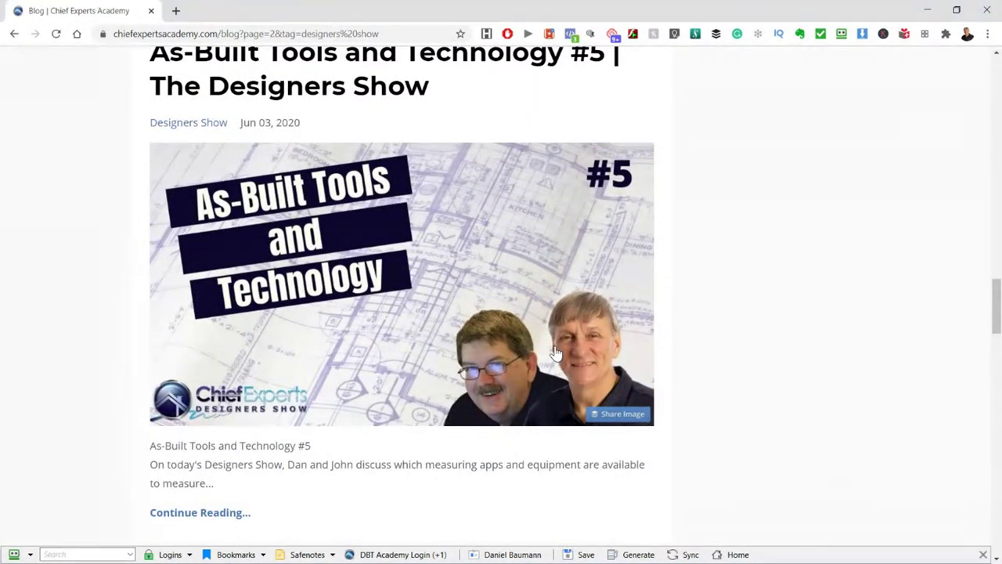
scroll(554, 354, "up", 13)
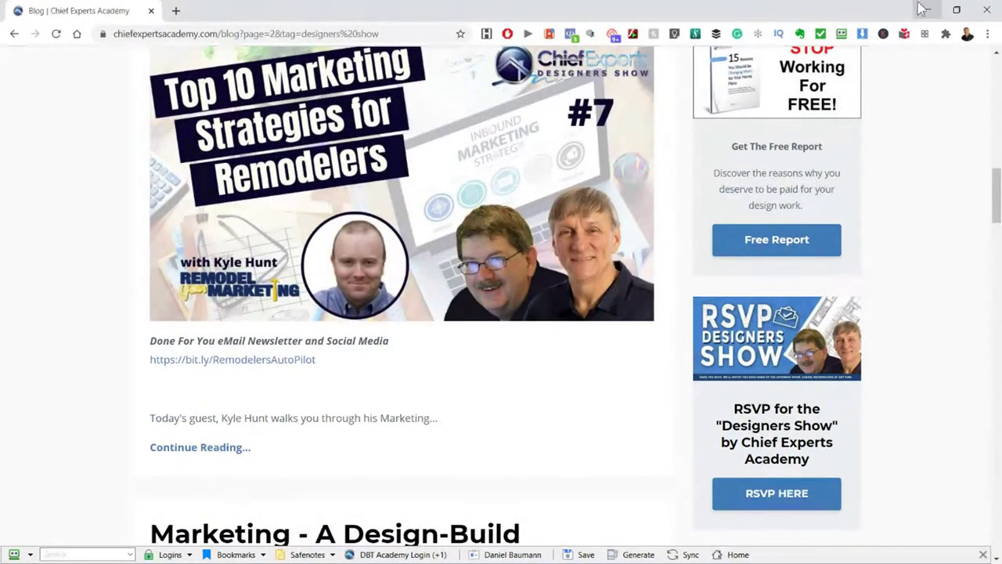
Step: Switch back to Chief Architect and advance the remodeling layout through the framing details on sheet 5 to sheet 6
left_click(927, 9)
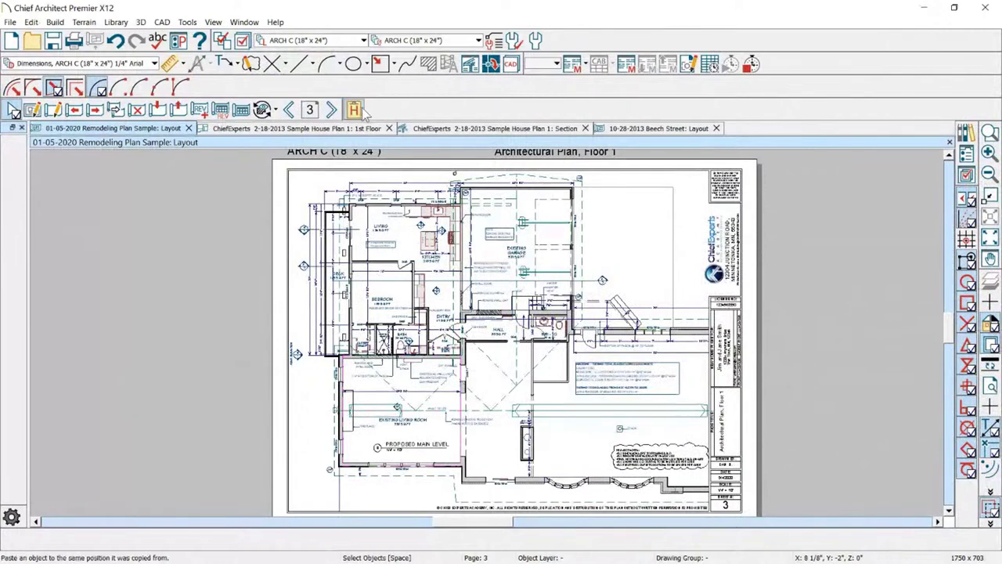
left_click(332, 109)
left_click(332, 110)
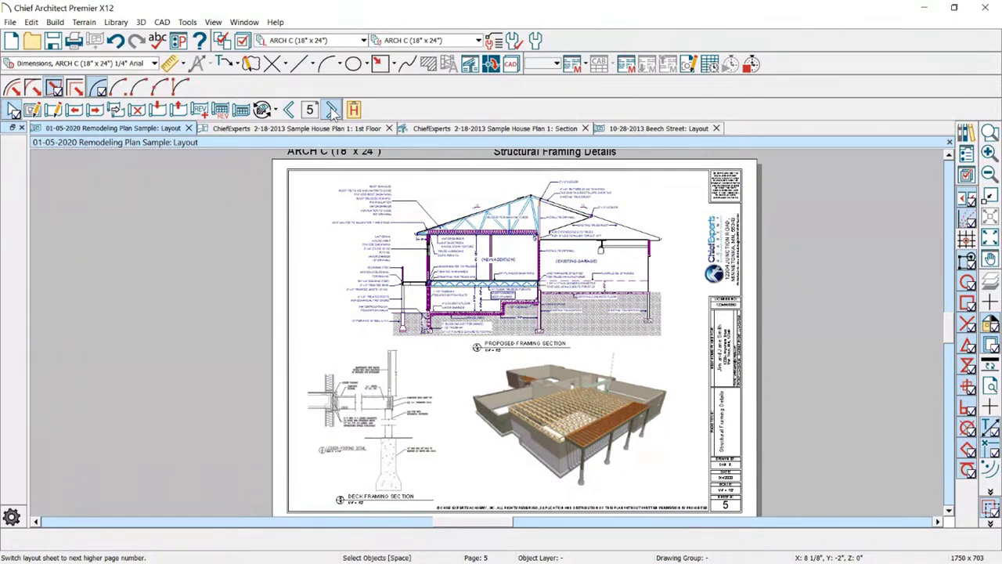
left_click(332, 110)
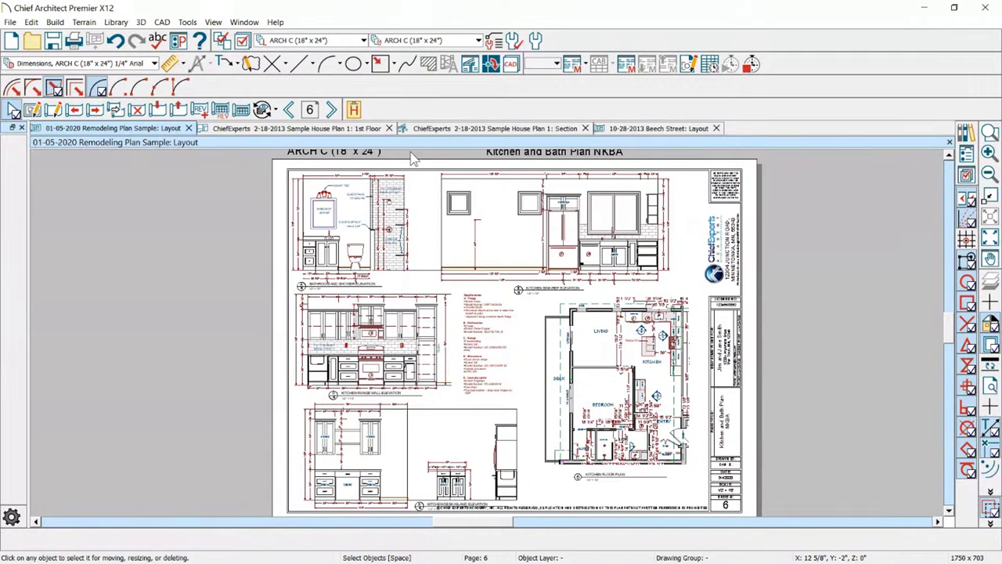
Step: Examine the bathroom and kitchen elevations on the Kitchen and Bath Plan sheet more closely
scroll(415, 216, "up", 1)
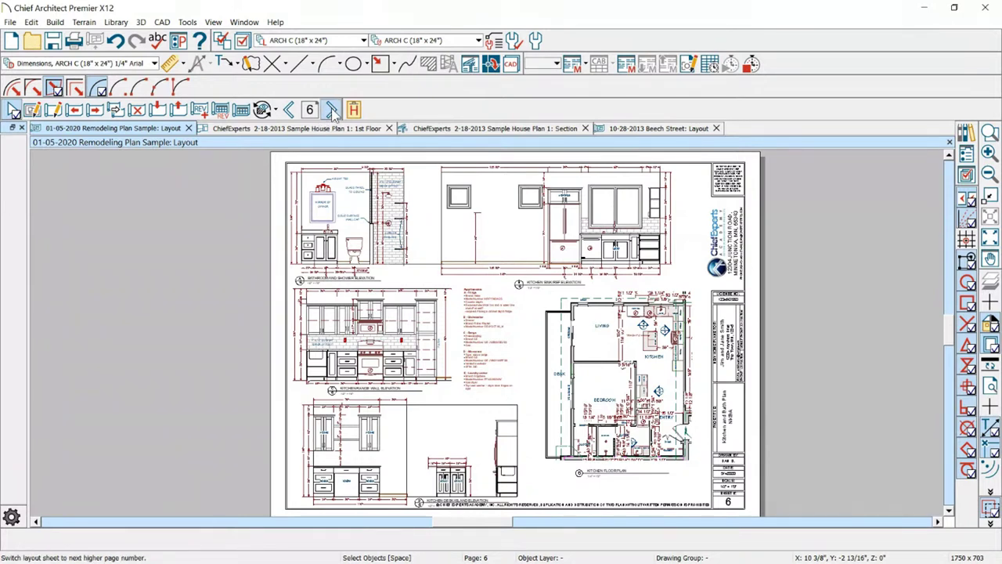
scroll(385, 191, "up", 2)
scroll(385, 191, "down", 2)
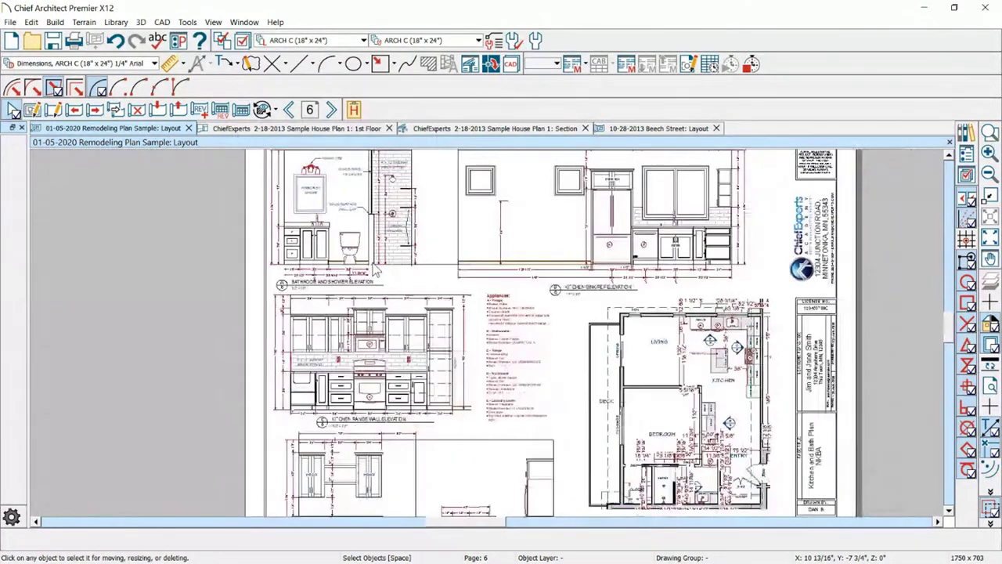
Step: View the electrical plan on sheet 7 and the as-built plans on sheet 8, and return to sheet 6
left_click(332, 110)
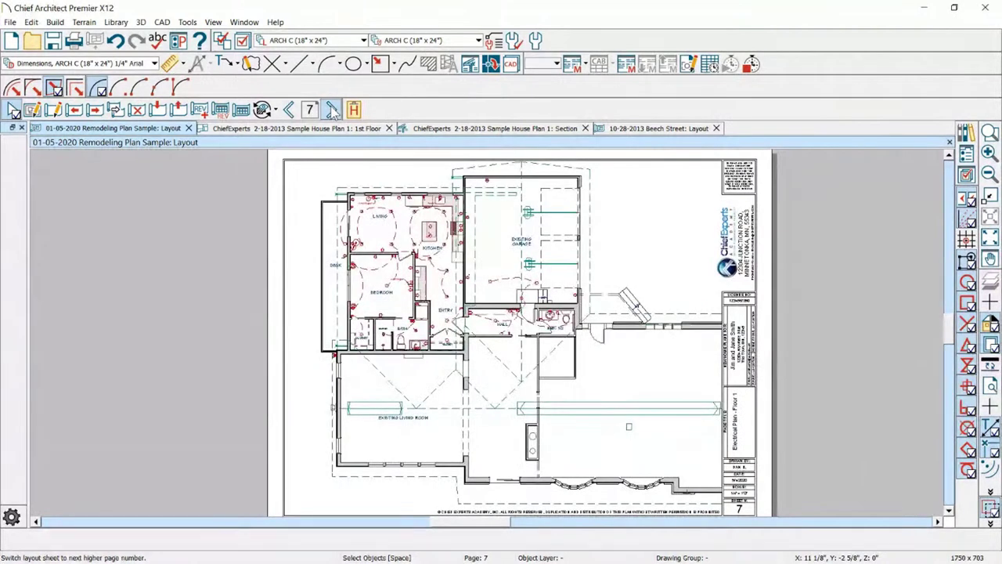
left_click(332, 109)
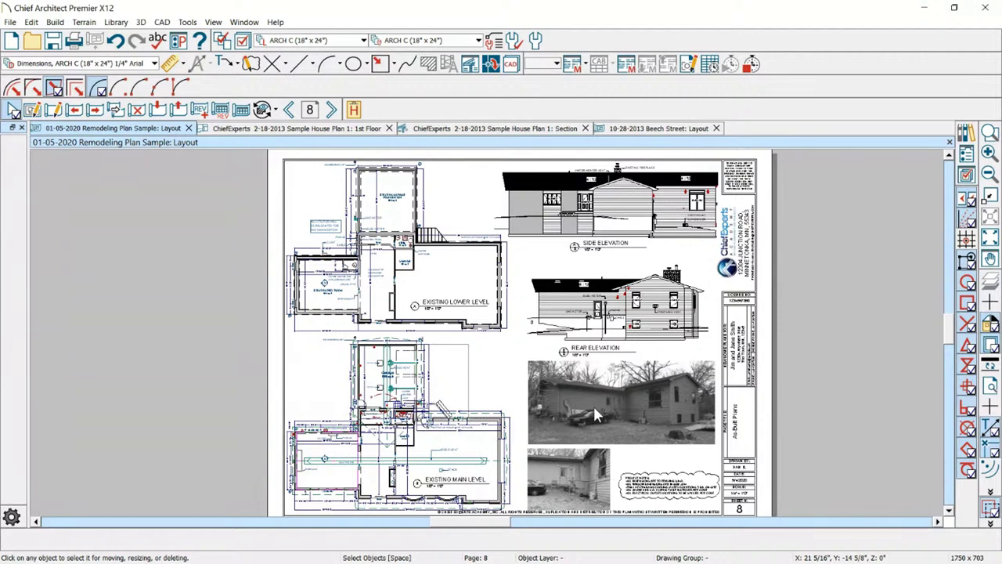
left_click(288, 113)
left_click(288, 111)
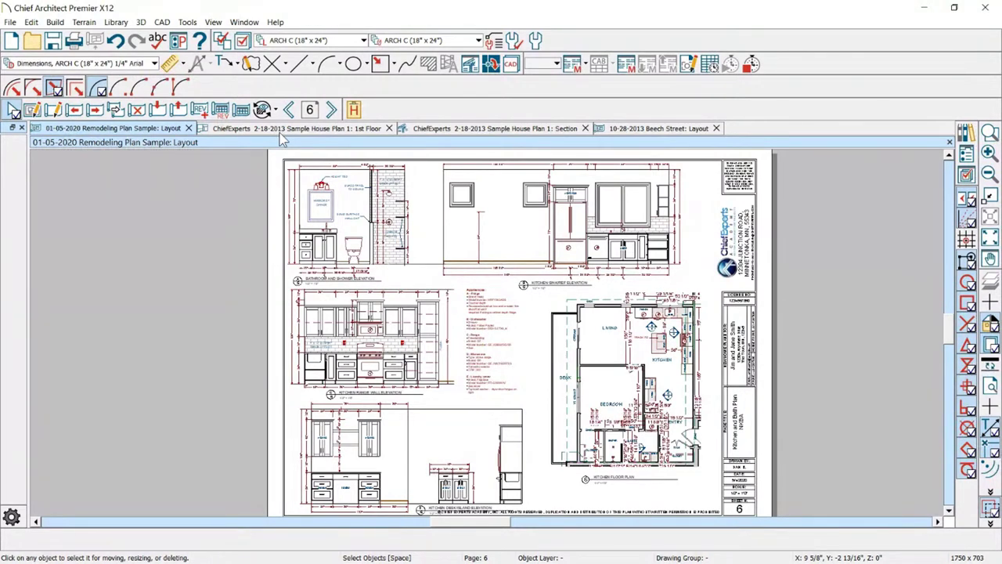
Step: Look at the sample house plan and its section, then open the 10-28-2013 Beech Street layout and select its plot plan box
left_click(286, 129)
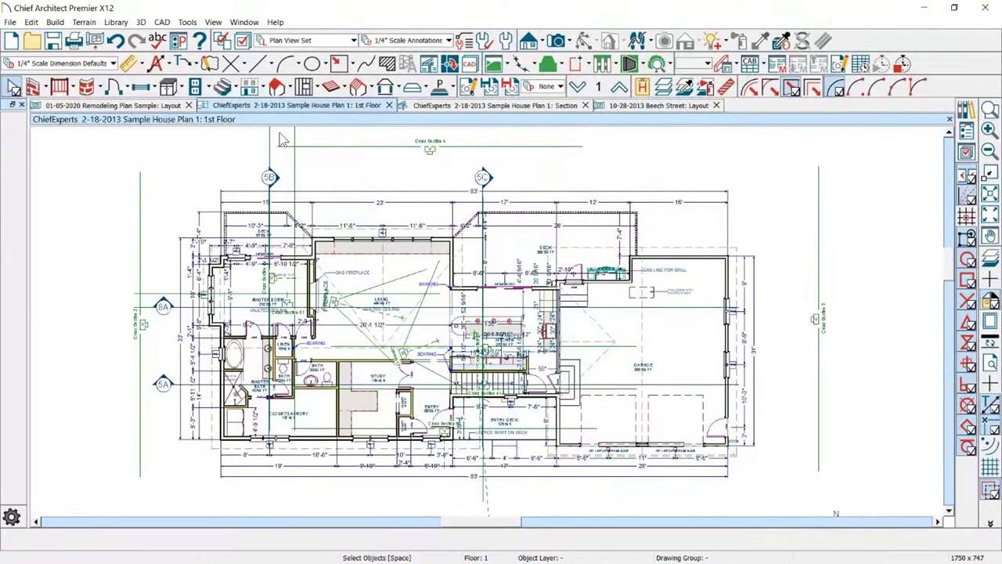
left_click(454, 105)
left_click(629, 109)
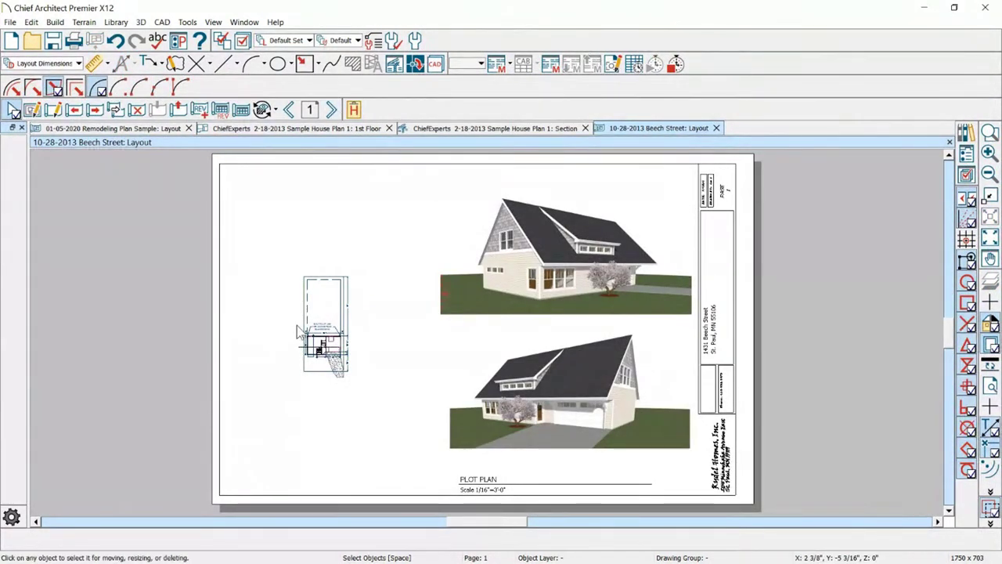
left_click(324, 235)
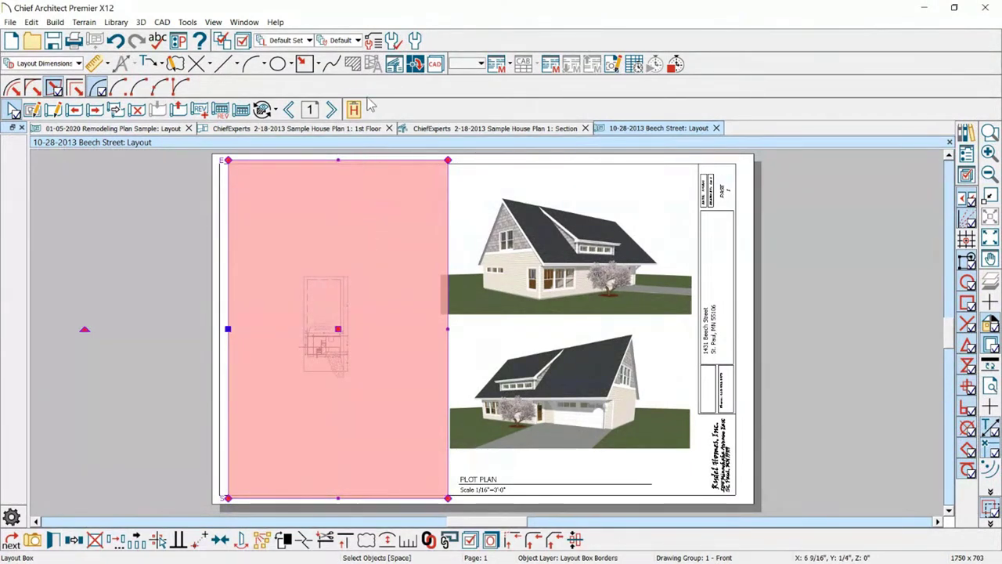
Step: Go to sheet 3 of the Beech Street layout, check sheet 2, and examine the four exterior elevations on sheet 3
left_click(332, 110)
left_click(332, 109)
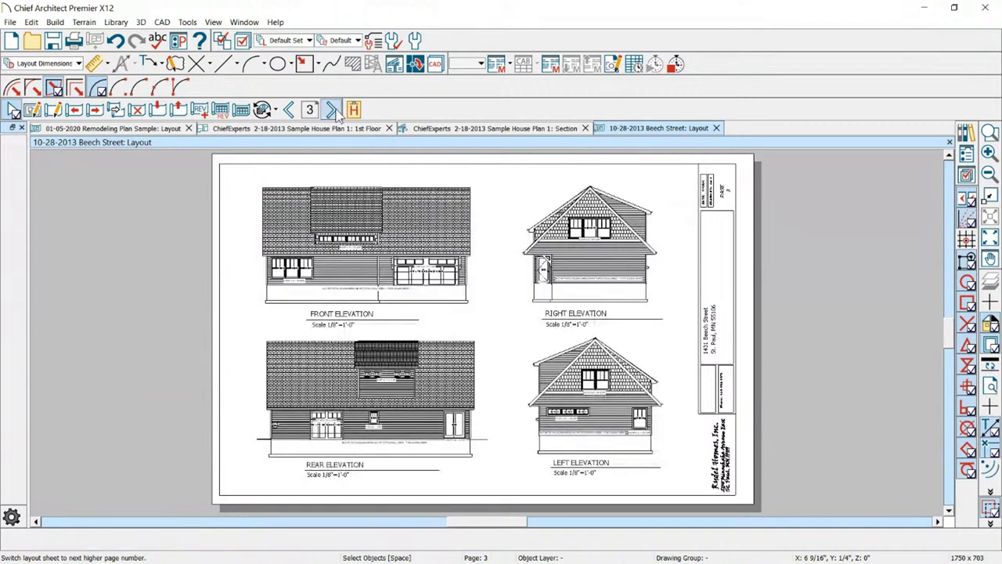
left_click(289, 110)
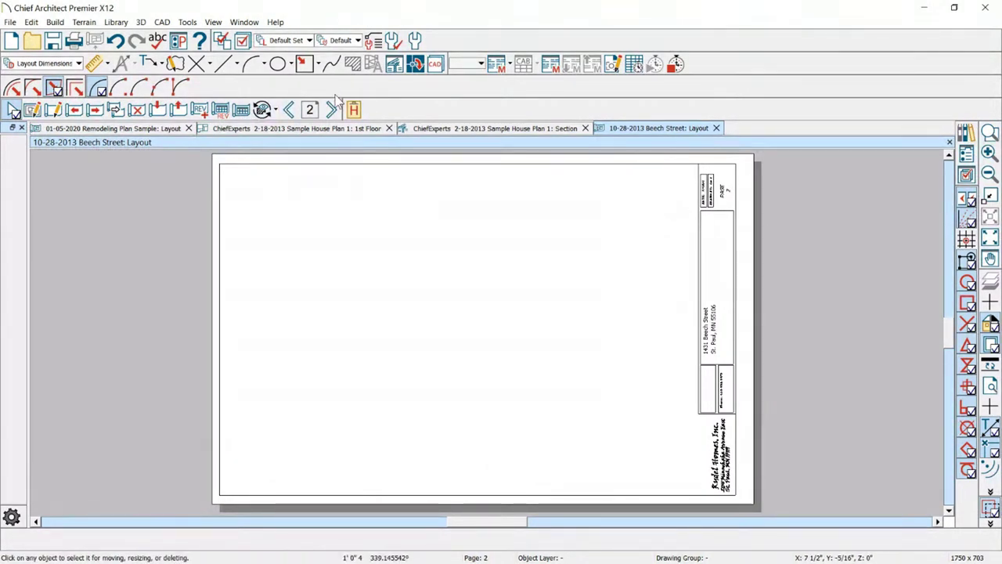
left_click(332, 109)
scroll(508, 357, "up", 1)
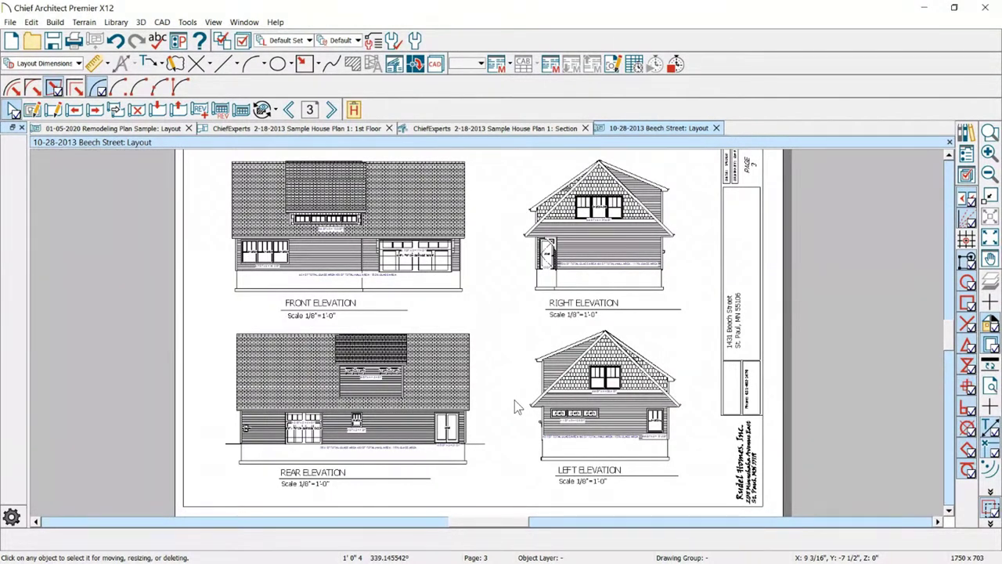
key("space")
scroll(515, 400, "down", 1)
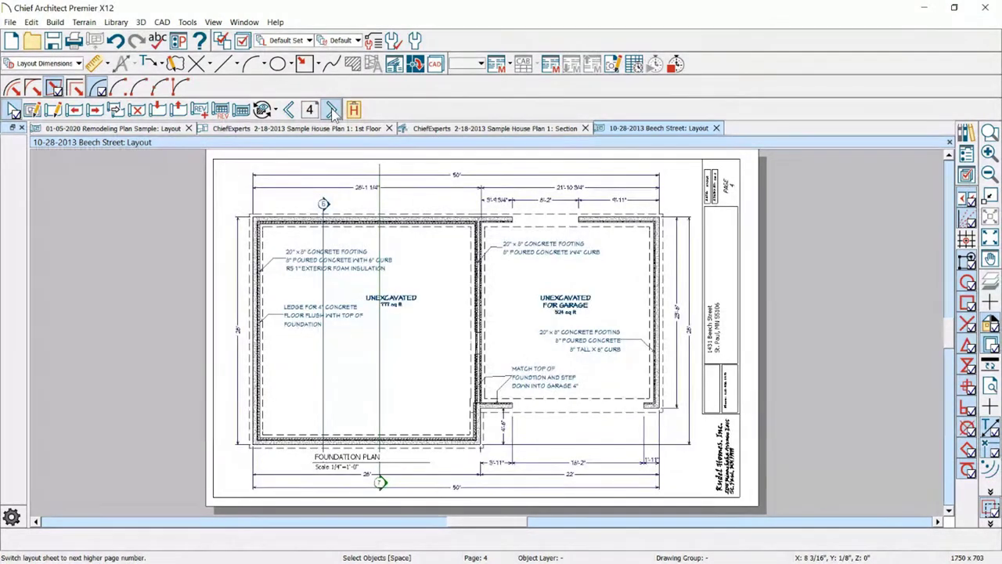
Step: Page through Beech Street sheets 5 to 9, viewing the floor plans and sections, and return to sheet 8
left_click(332, 111)
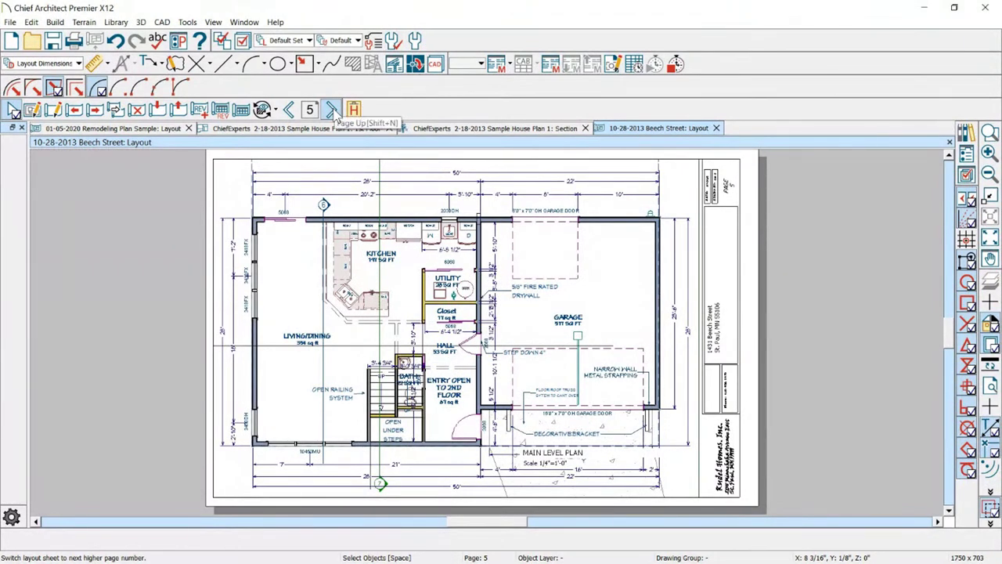
left_click(332, 111)
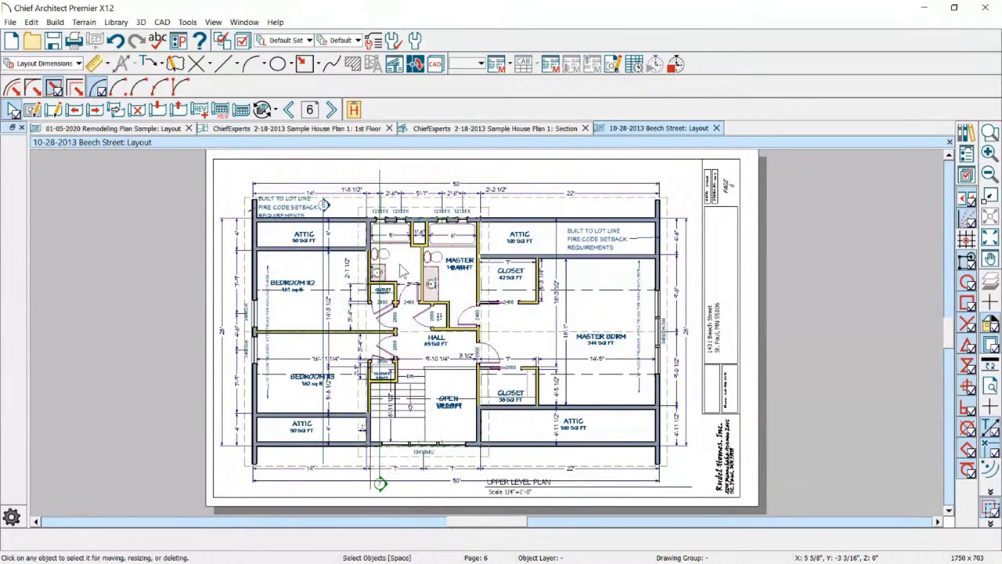
left_click(334, 110)
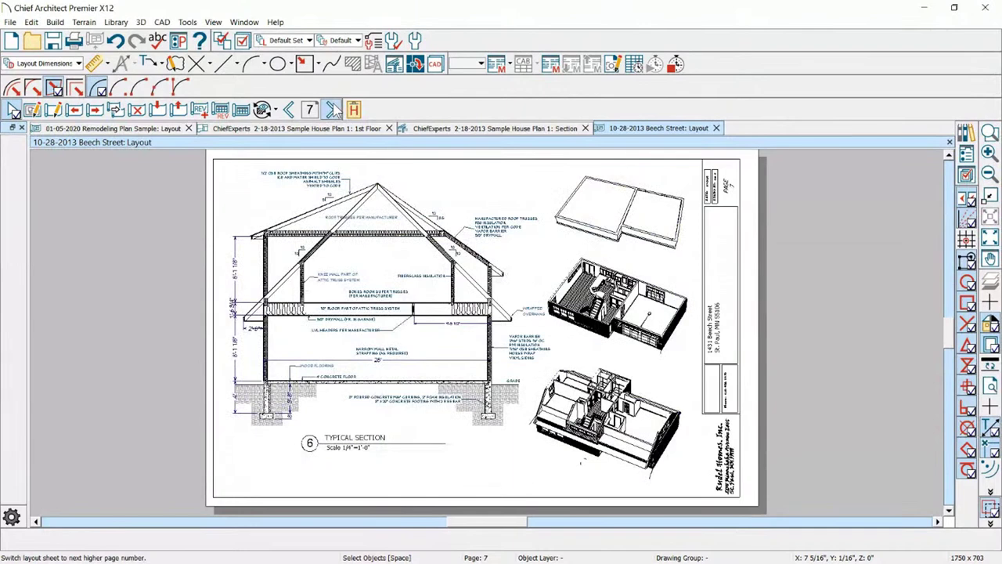
scroll(518, 207, "down", 1)
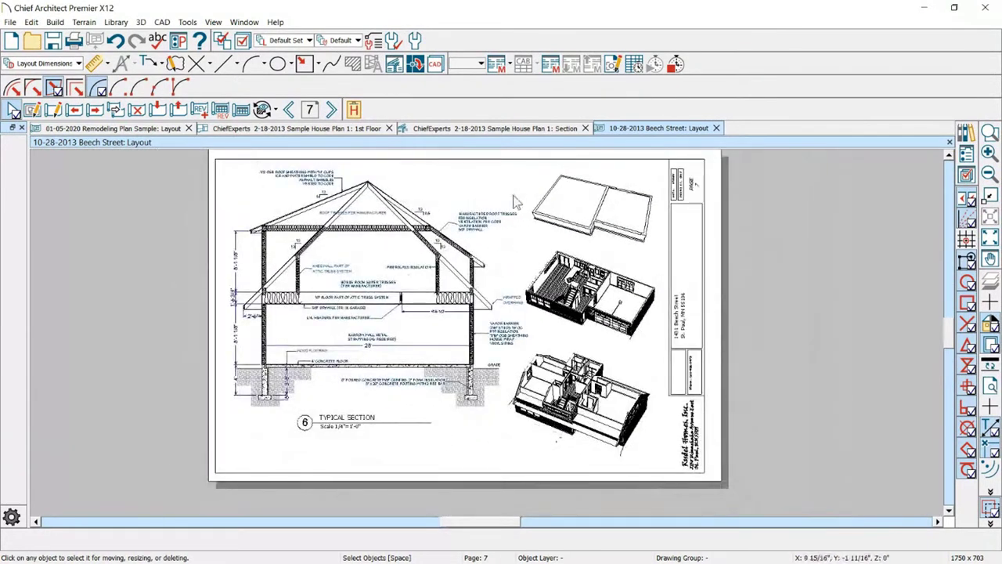
left_click(333, 109)
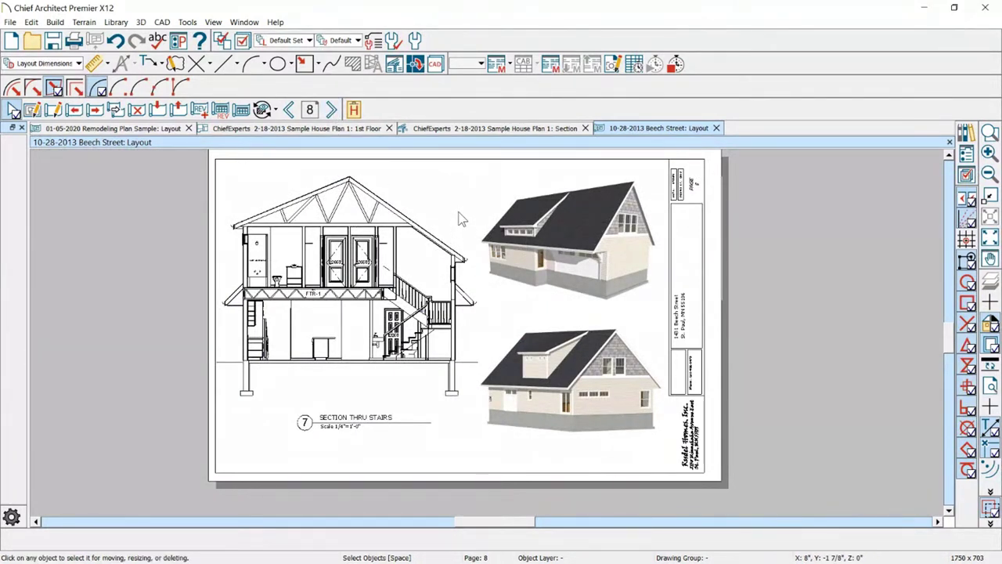
left_click(332, 110)
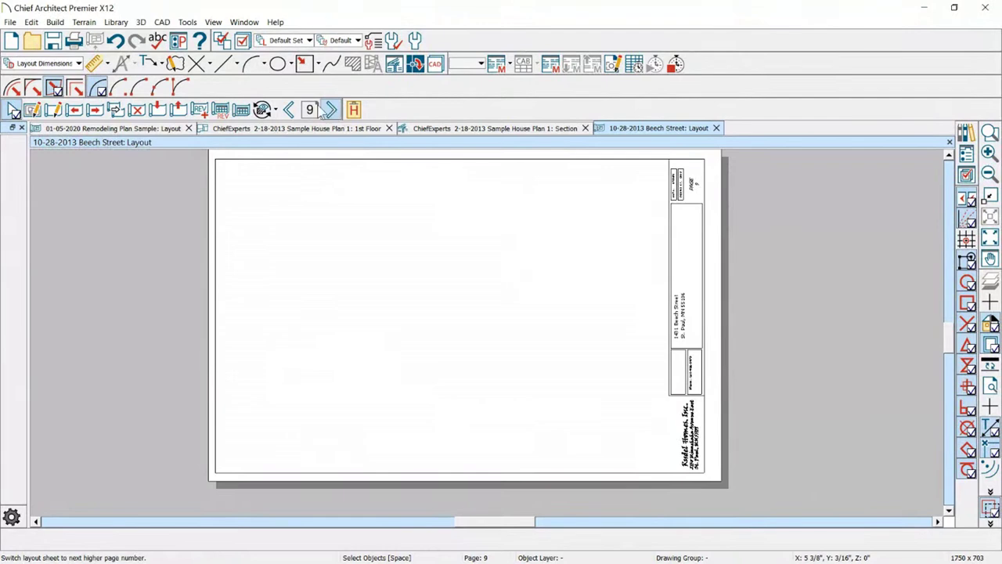
left_click(289, 109)
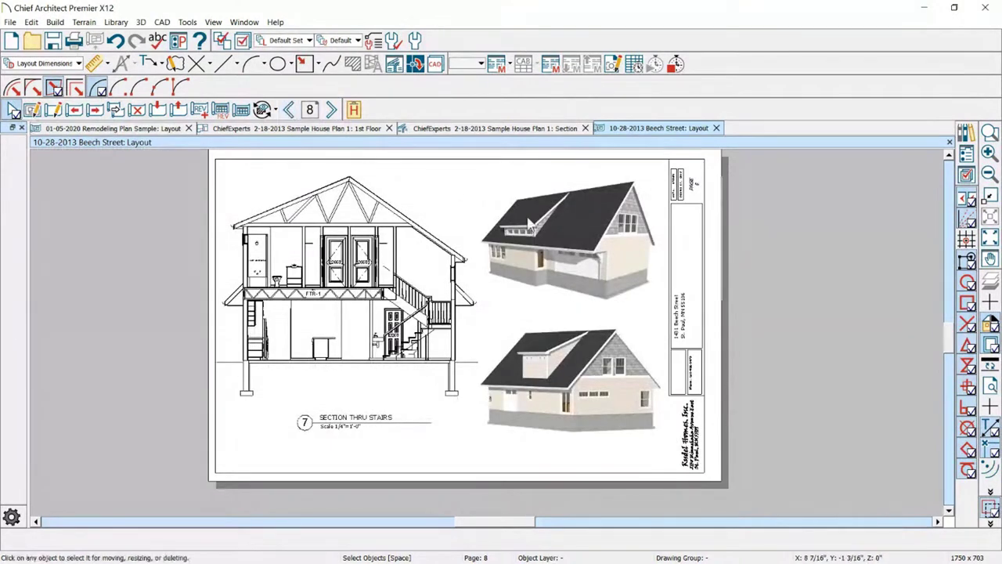
Step: Go back to the foundation plan on sheet 4, and forward again to the section through the stairs on sheet 8
left_click(288, 110)
left_click(289, 110)
left_click(289, 110)
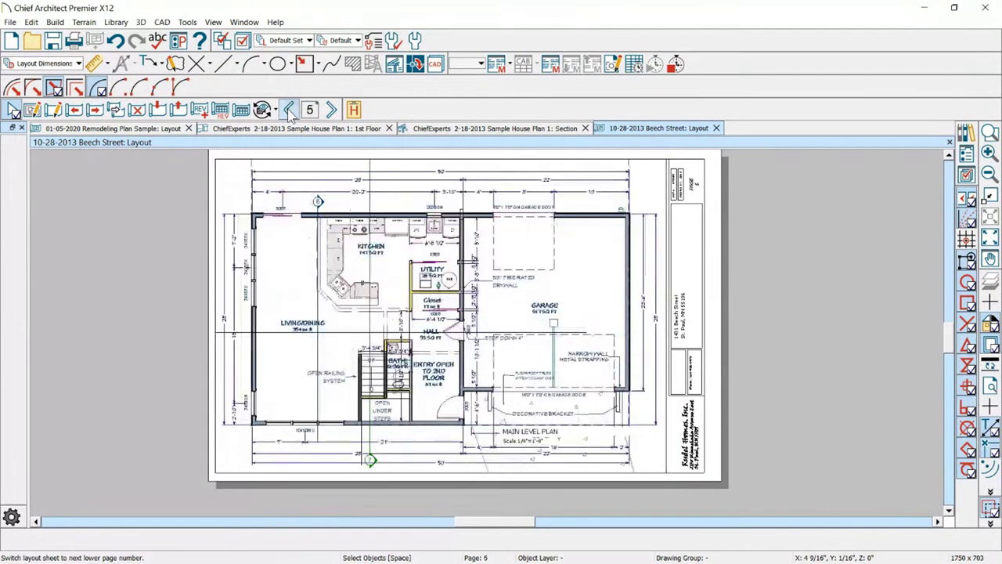
left_click(289, 111)
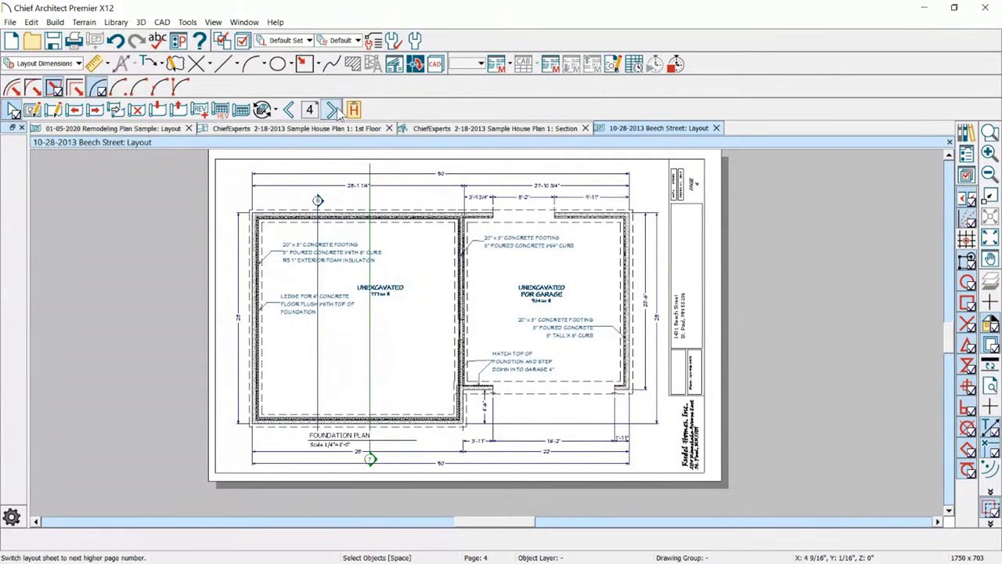
left_click(332, 110)
left_click(332, 110)
left_click(332, 110)
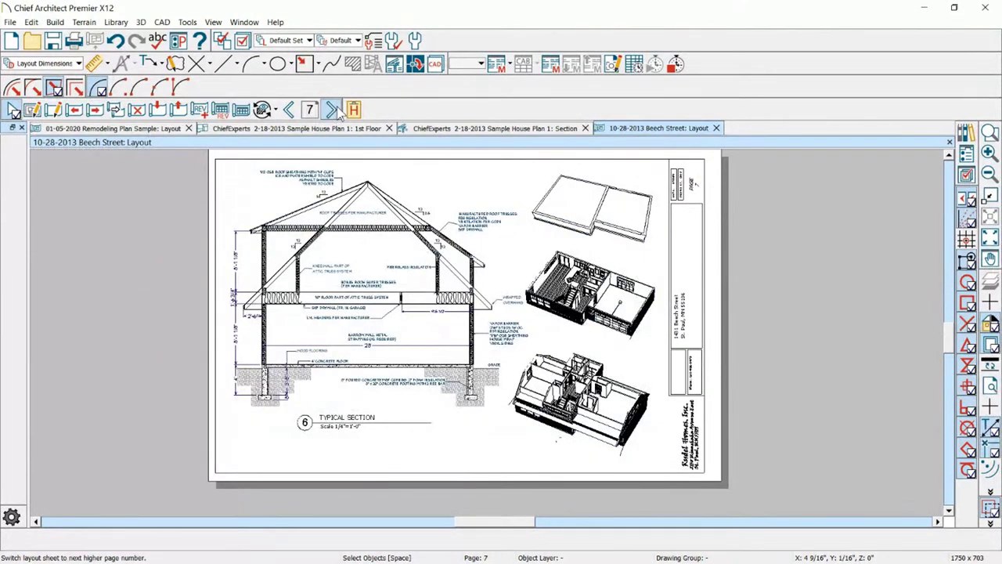
left_click(333, 109)
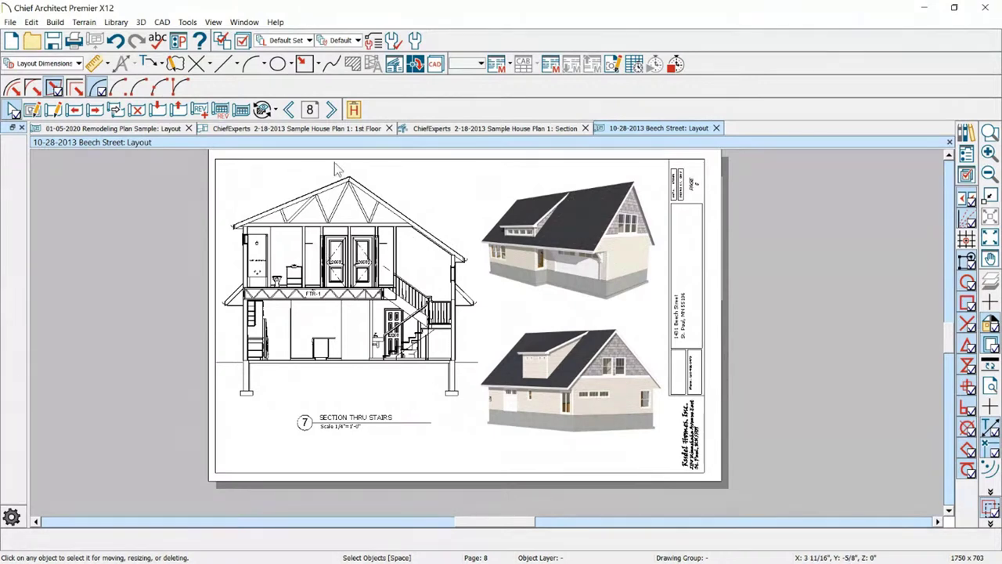
Step: Return to sheet 6 and open the source plan of the upper level from its layout box
left_click(289, 109)
left_click(289, 110)
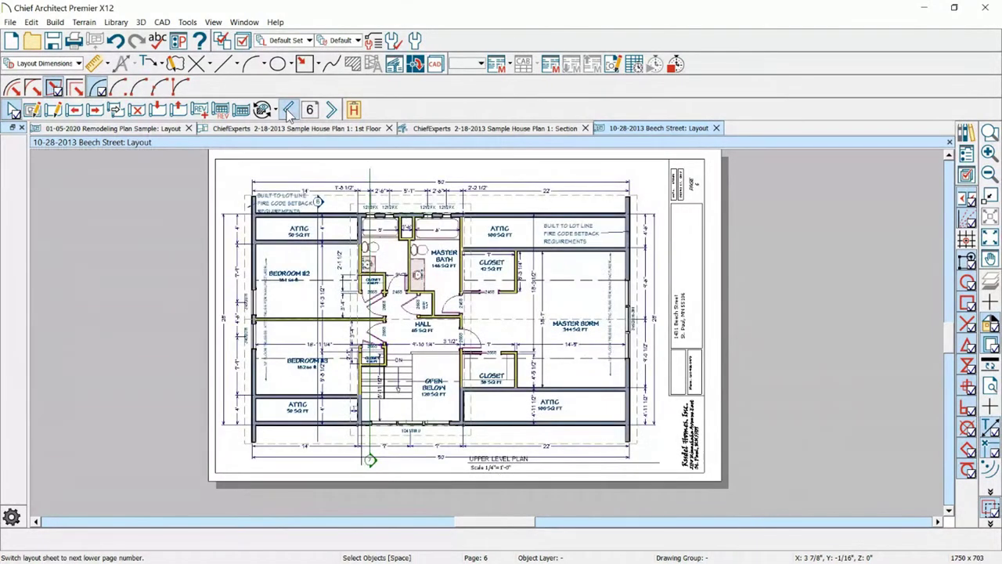
left_click(360, 286)
double_click(360, 286)
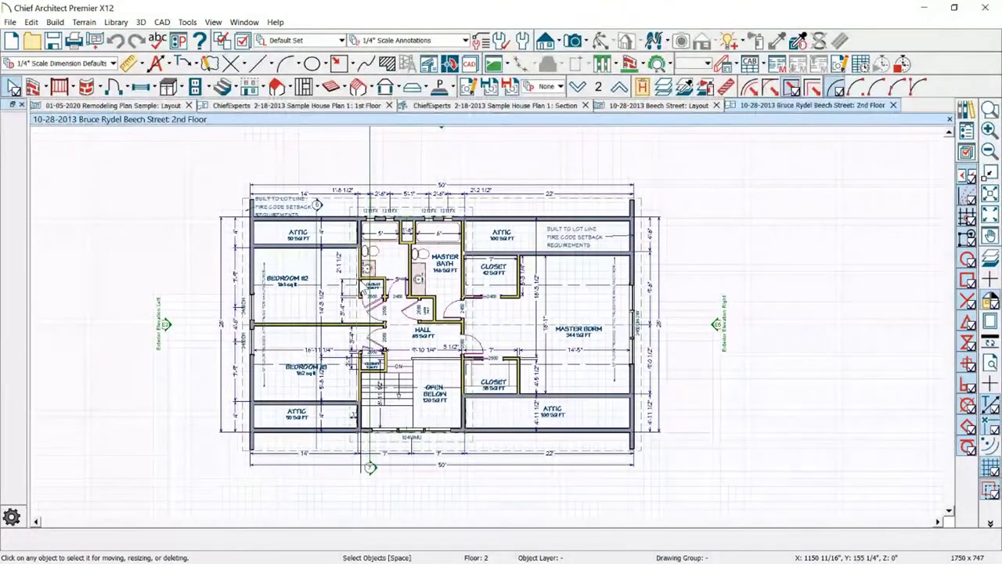
Step: Look over the export formats available for the 2nd floor plan view
left_click(10, 22)
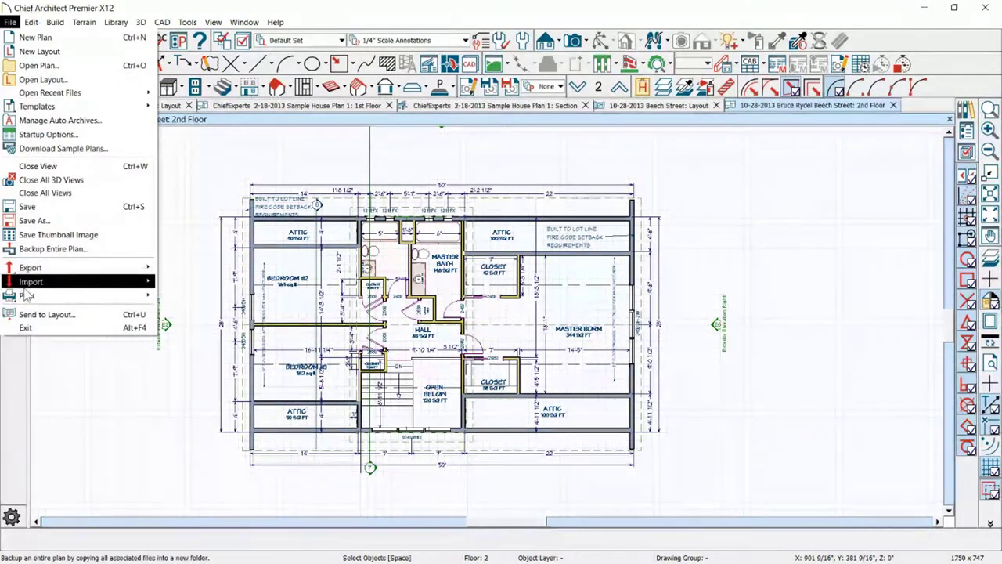
mouse_move(32, 267)
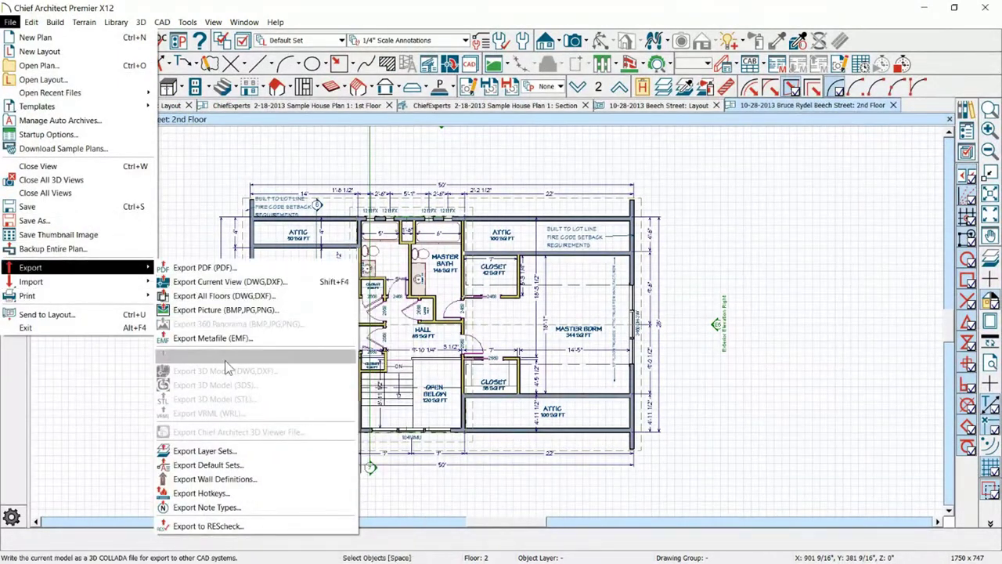
left_click(259, 345)
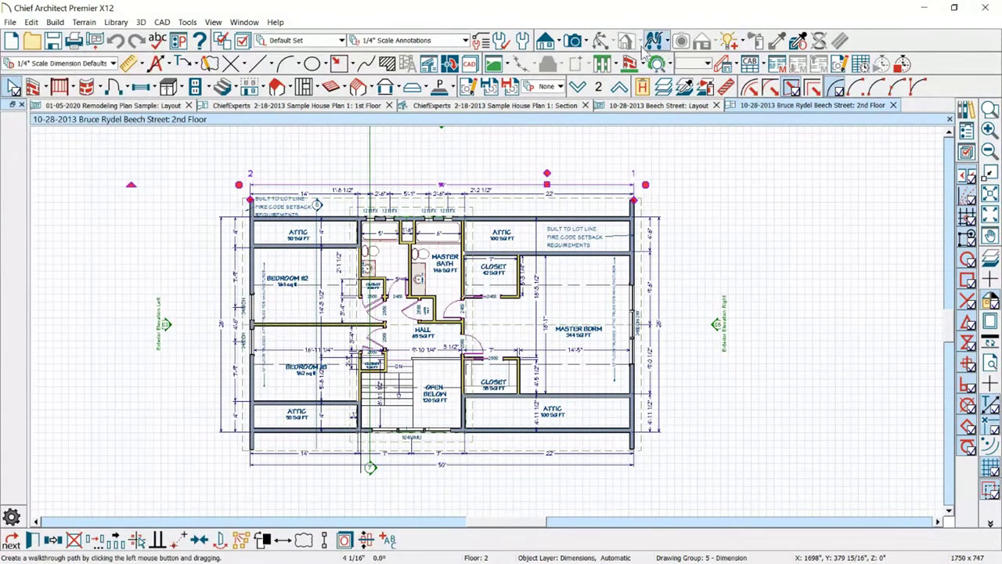
Step: Create a Perspective Full Overview of the house, dismiss the missing files list, and view the front and gable end
left_click(583, 44)
left_click(581, 82)
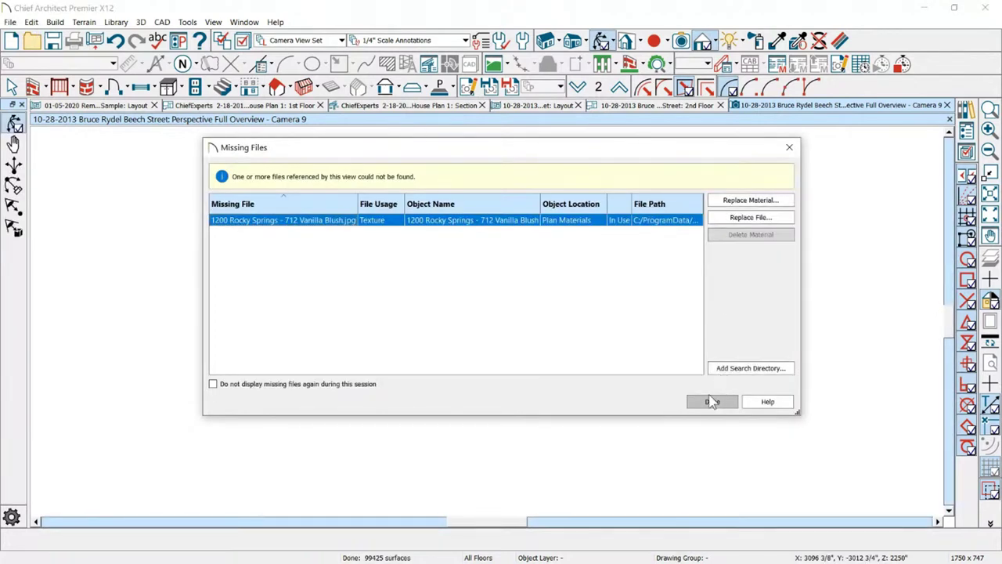
left_click(701, 402)
scroll(468, 311, "up", 5)
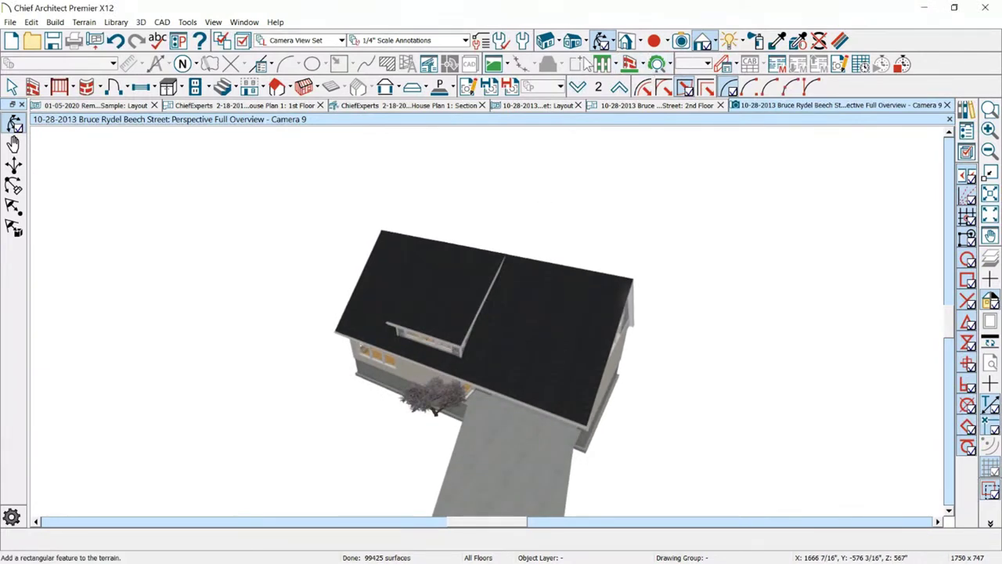
left_click_drag(606, 149, 631, 264)
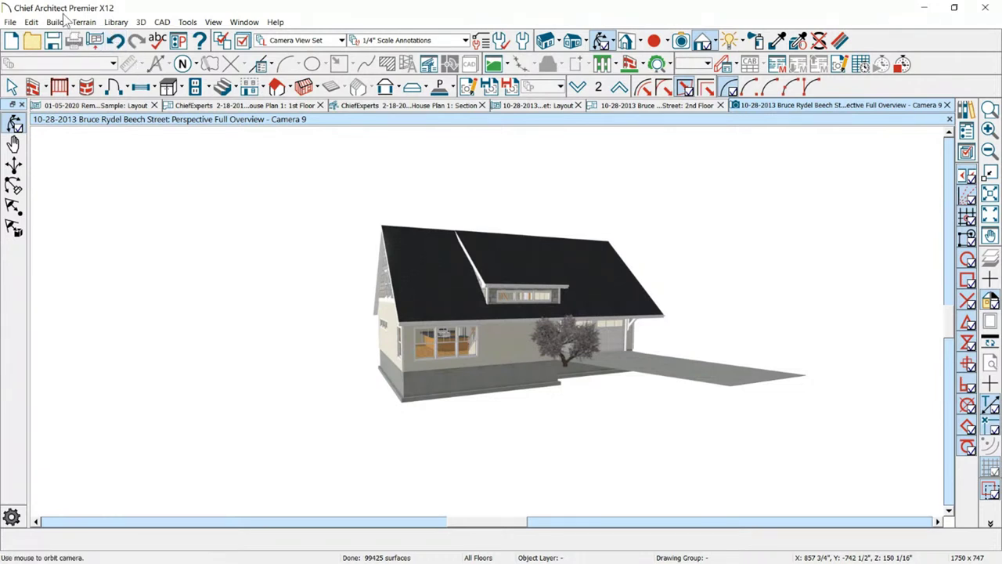
left_click_drag(502, 302, 449, 301)
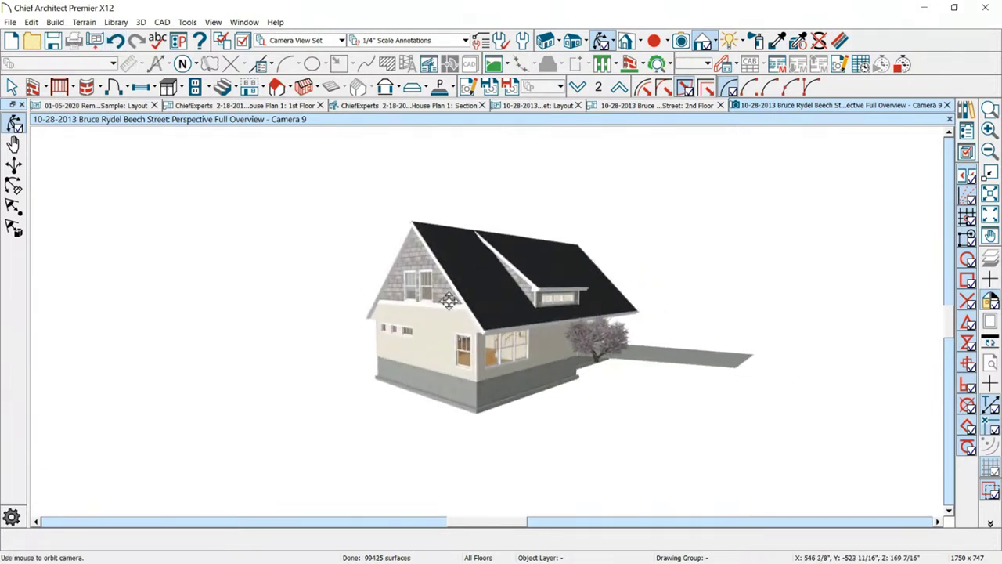
Step: Look over the 3D model and 3D viewer export formats available for the perspective overview
left_click(10, 22)
mouse_move(31, 267)
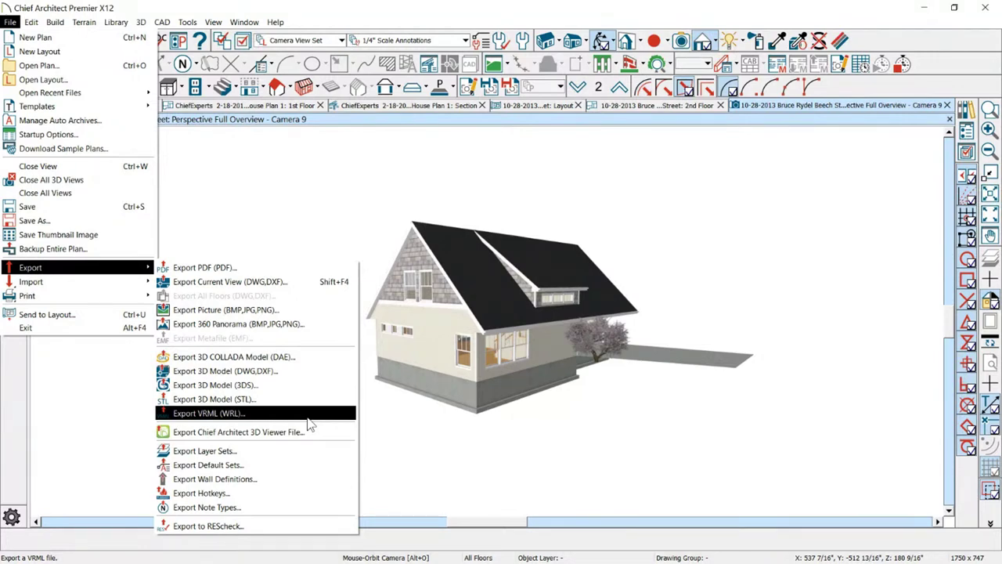
left_click(530, 287)
Step: Examine the house exterior from the rear, gable end and driveway side, and close the overview and the 2nd floor plan
left_click_drag(530, 287, 551, 327)
scroll(528, 333, "up", 5)
scroll(528, 333, "down", 4)
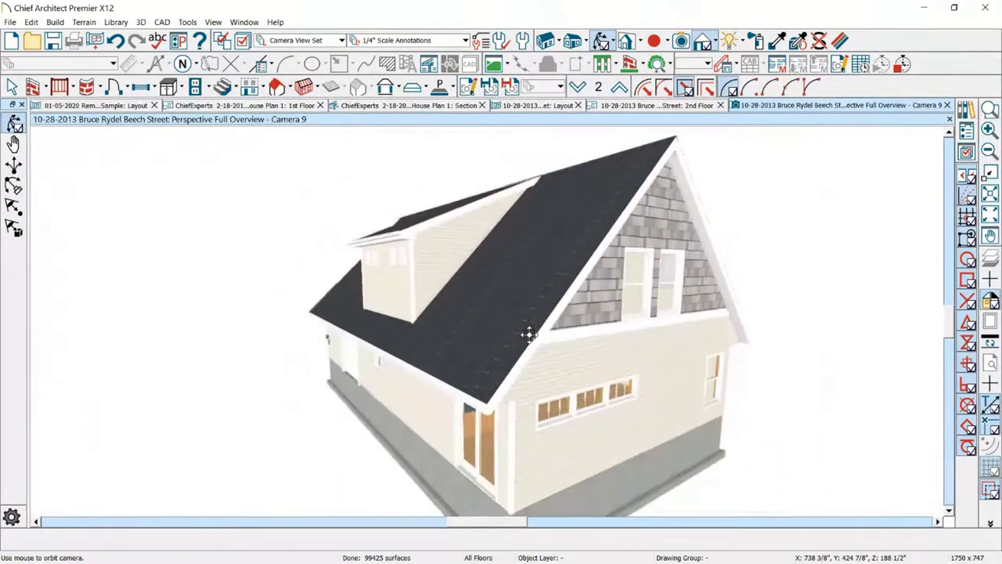
left_click_drag(720, 350, 623, 291)
scroll(653, 337, "down", 2)
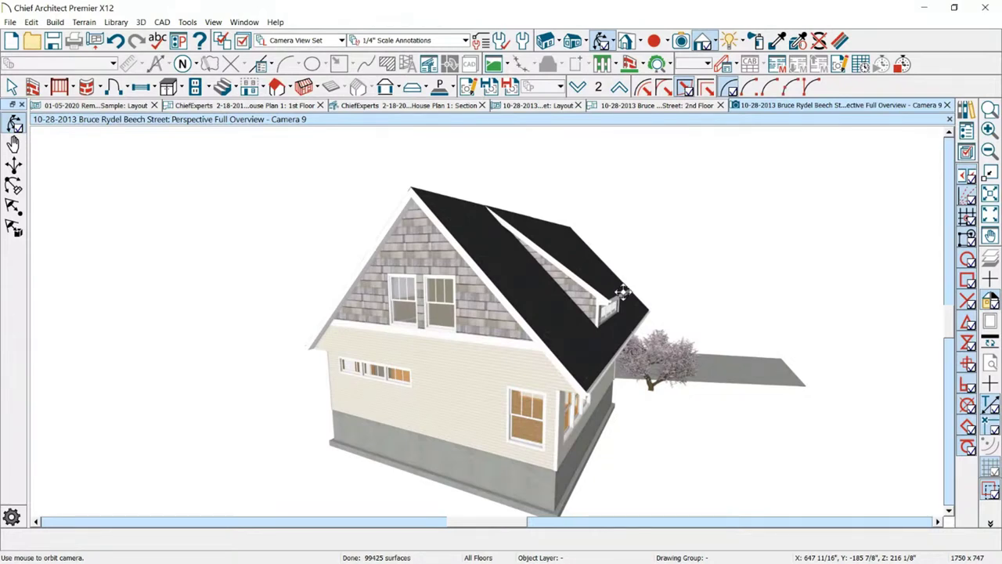
left_click_drag(623, 291, 449, 277)
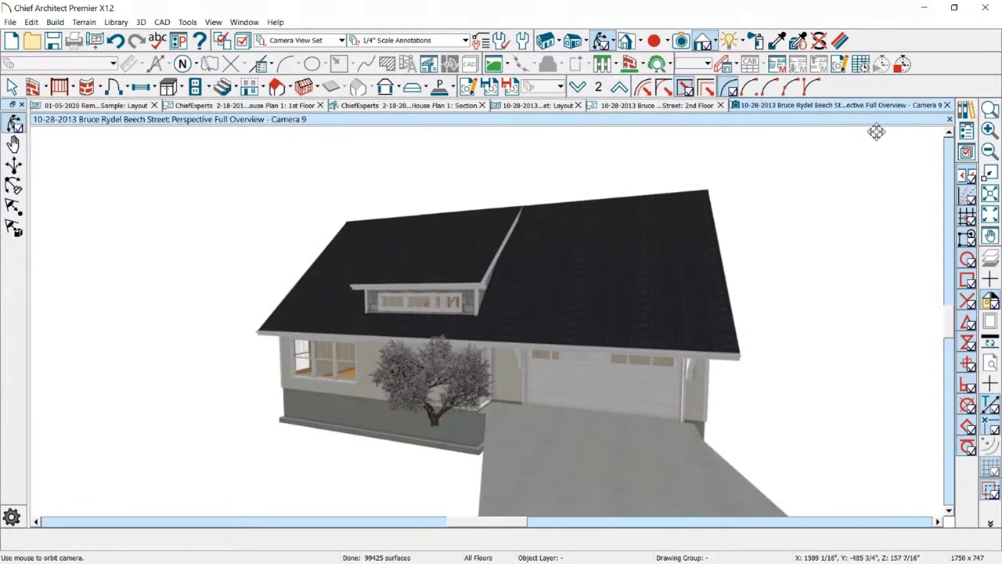
left_click(947, 105)
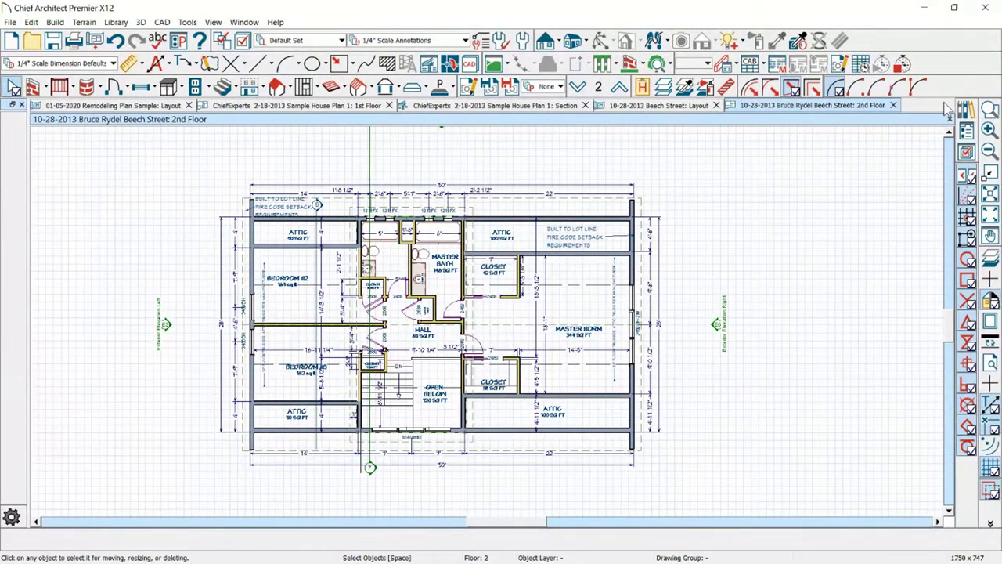
left_click(894, 104)
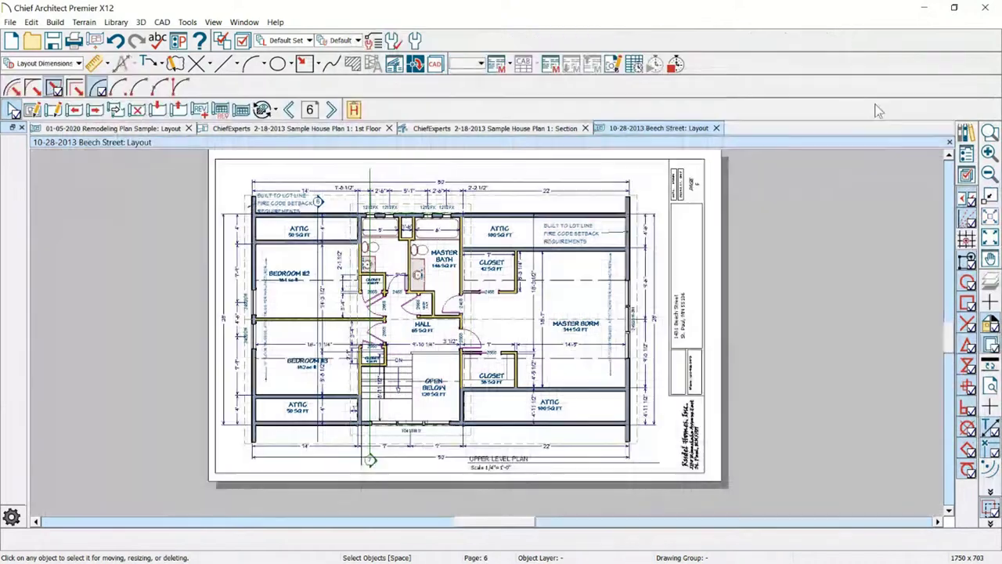
Step: Reopen the upper level's source plan from sheet 6 and create a Perspective Full Overview of the house
scroll(487, 177, "up", 1)
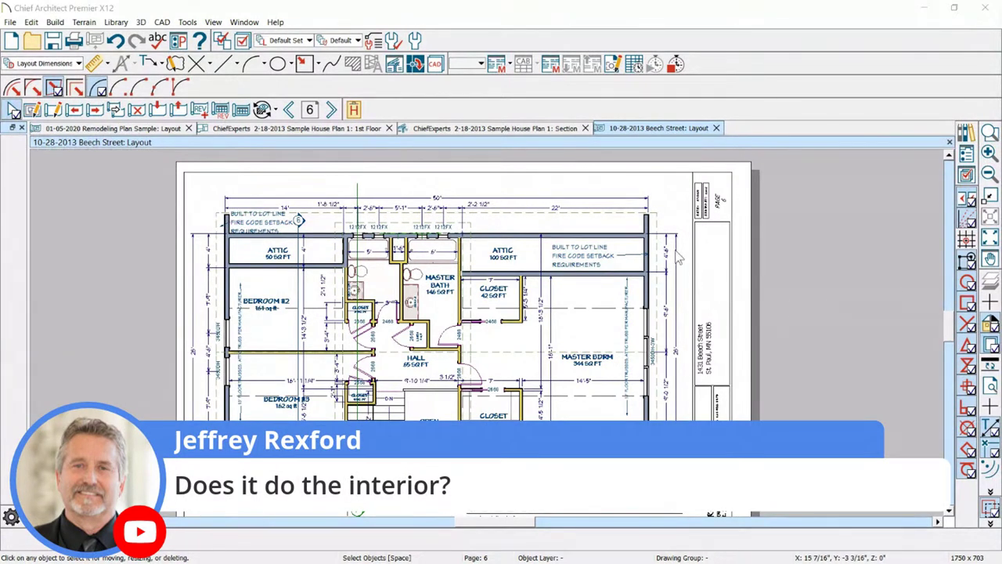
scroll(651, 234, "down", 1)
scroll(511, 208, "up", 2)
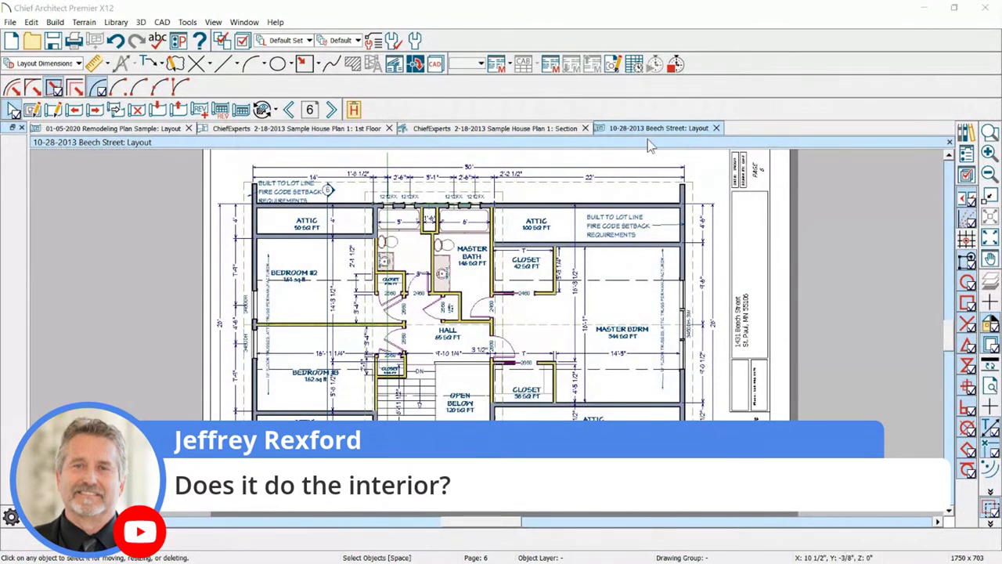
double_click(434, 222)
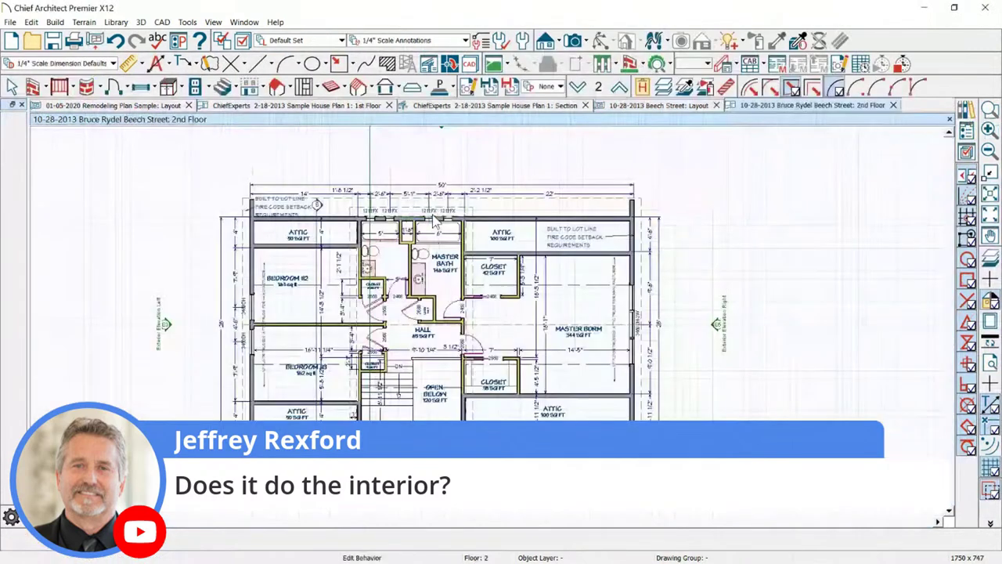
left_click(600, 41)
left_click(584, 77)
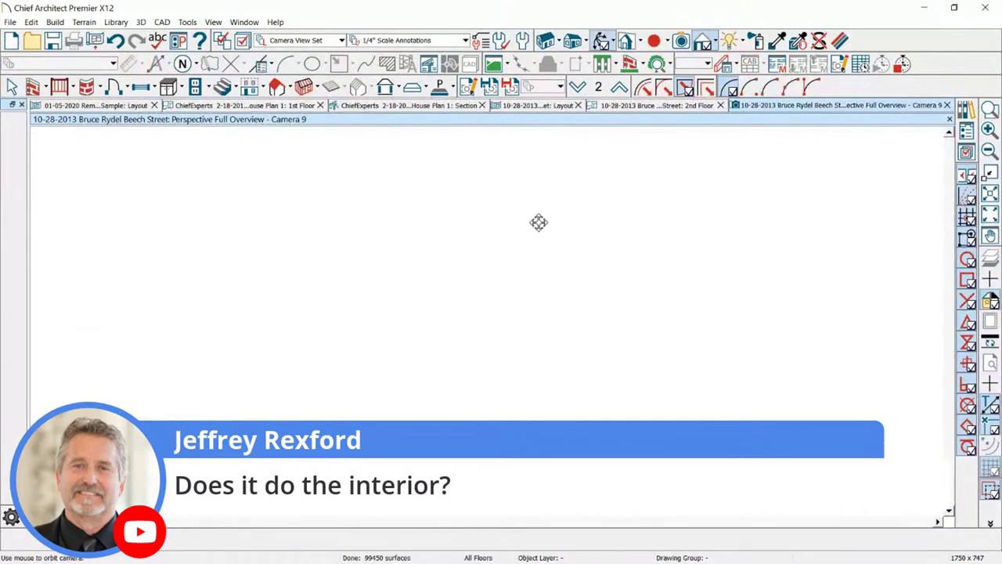
Step: Move the overview camera inside the upper-level room to look at its interior, and back out to the garage-side gable
scroll(519, 282, "up", 4)
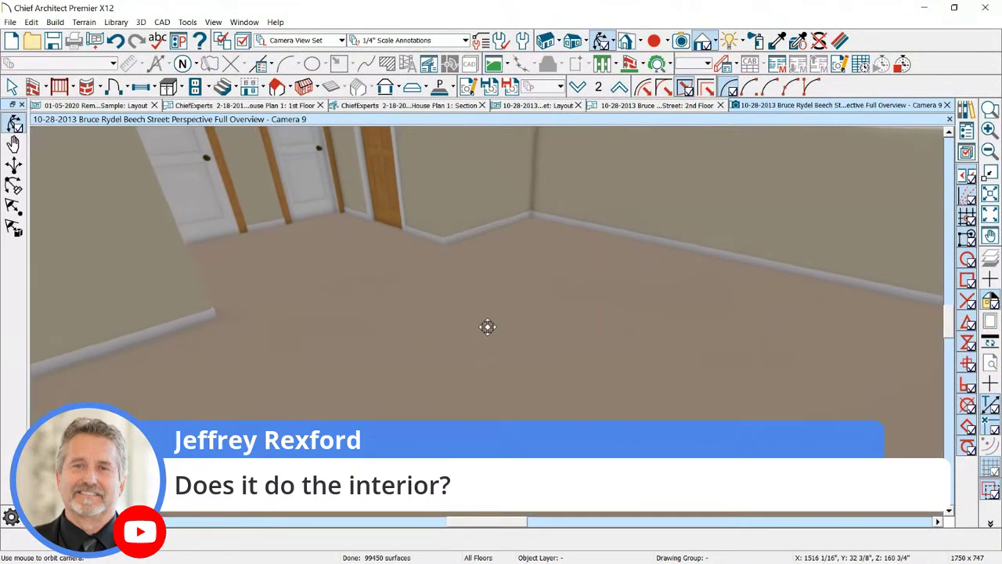
scroll(487, 326, "up", 8)
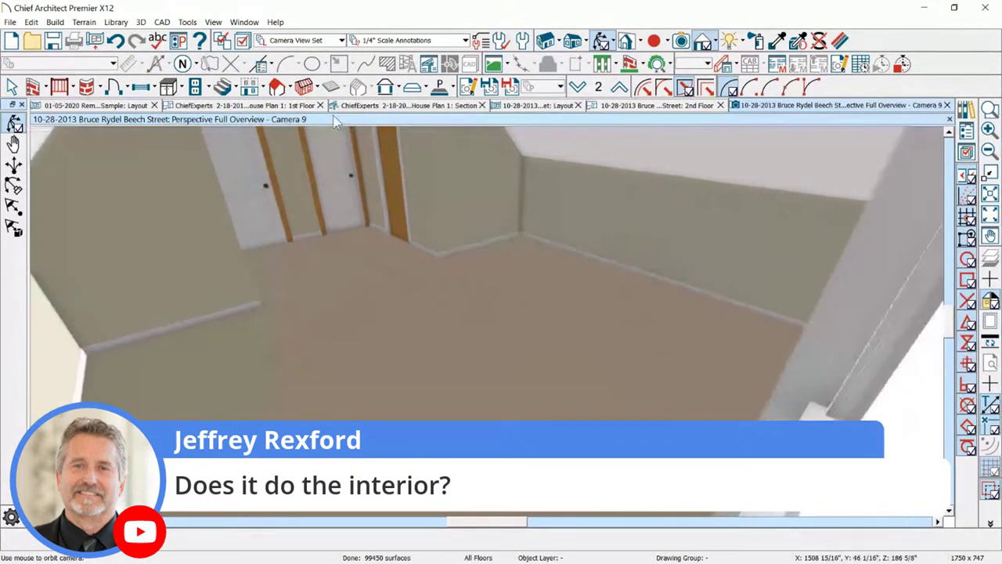
scroll(525, 266, "down", 8)
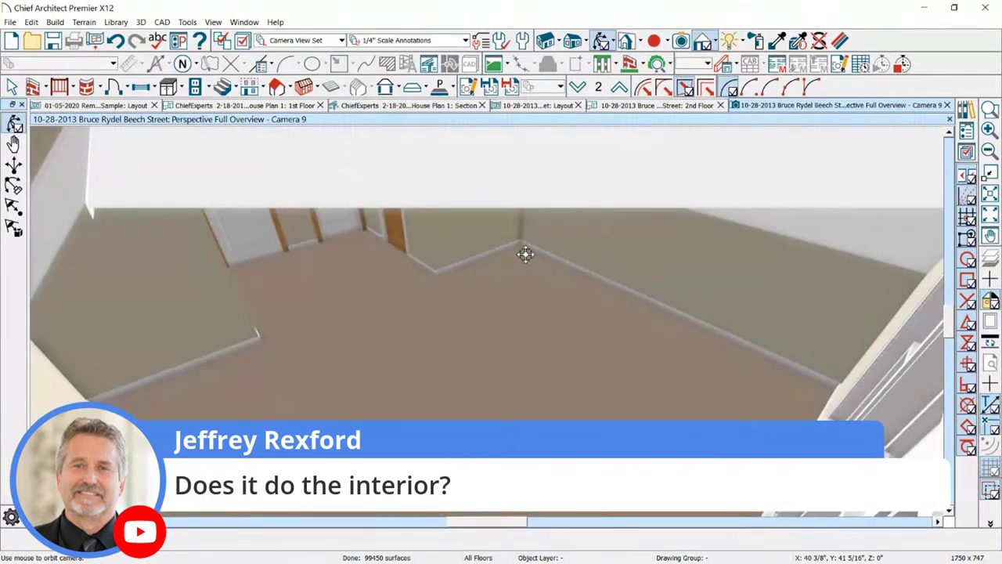
scroll(496, 209, "up", 4)
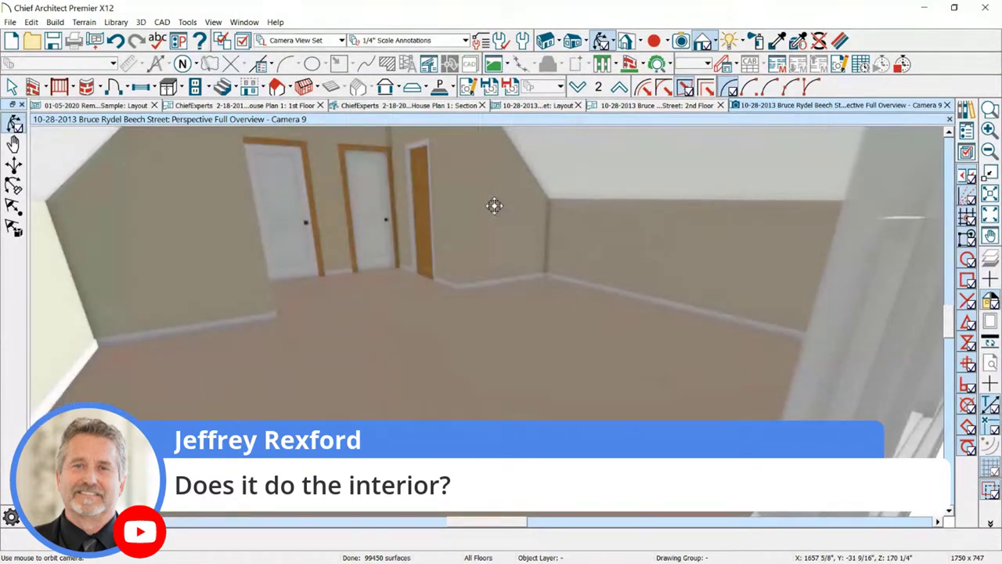
scroll(494, 206, "down", 5)
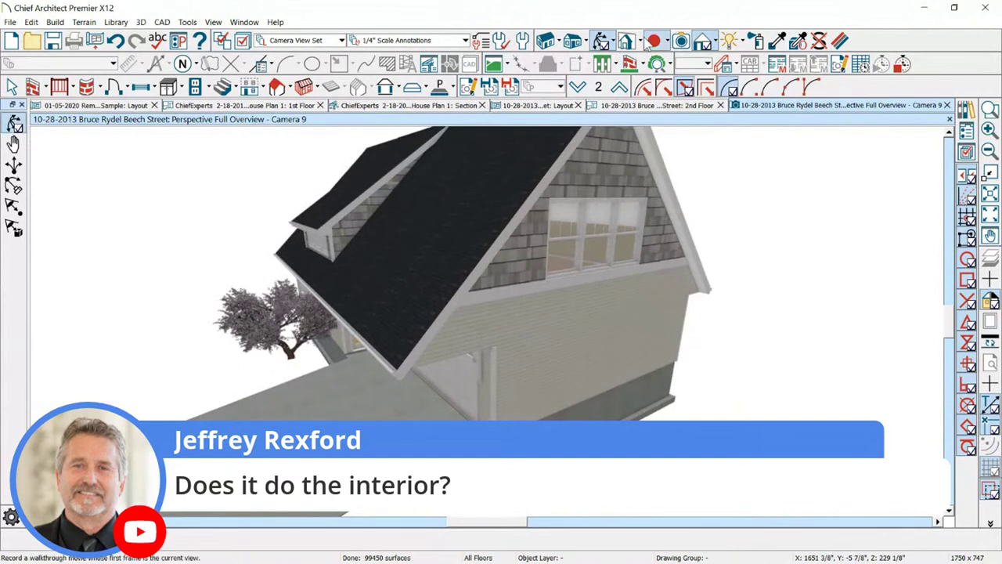
Step: Cut the perspective overview horizontally with the Cross Section Slider's first section plane at 85 5/16"
left_click(636, 41)
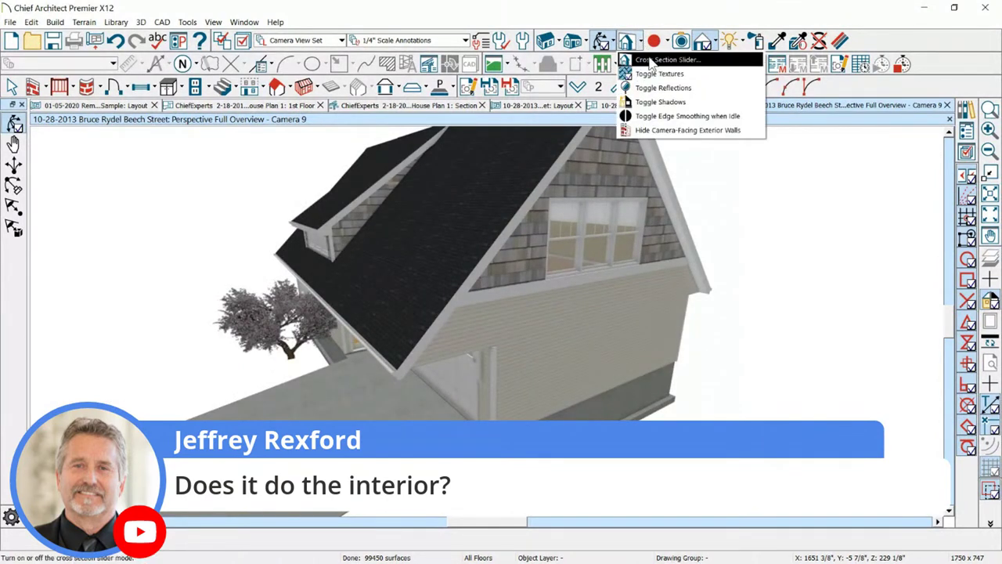
left_click(665, 60)
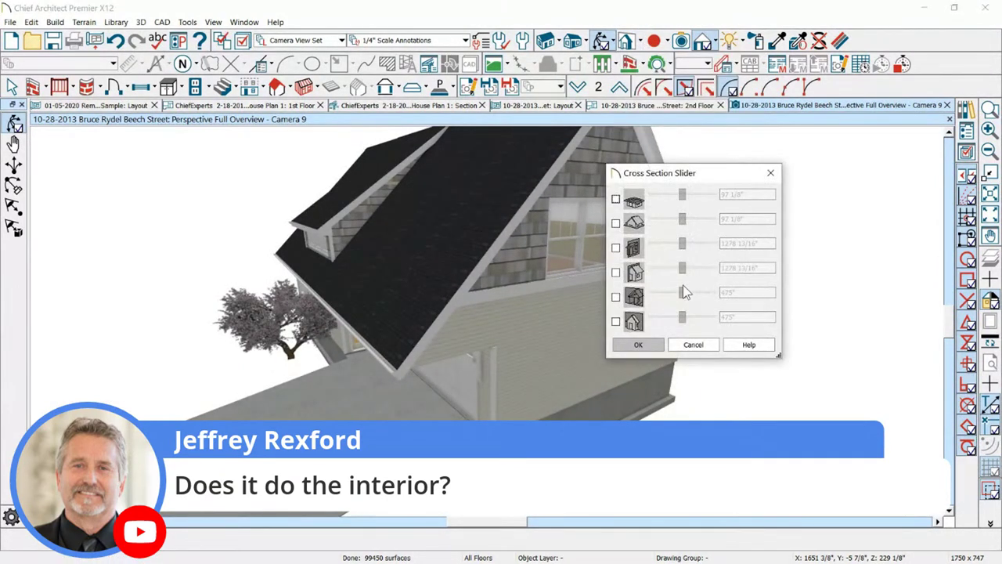
left_click(617, 199)
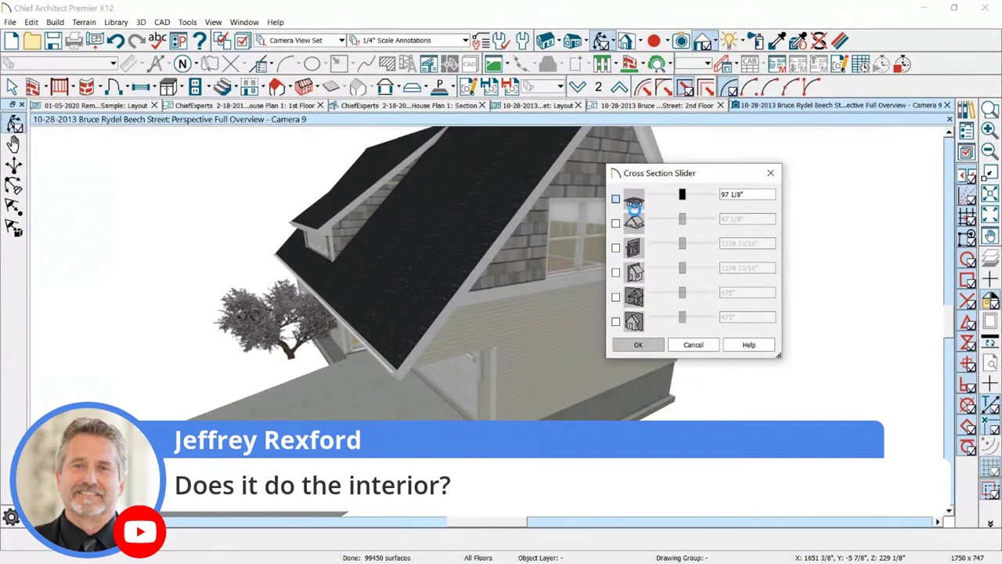
left_click(616, 200)
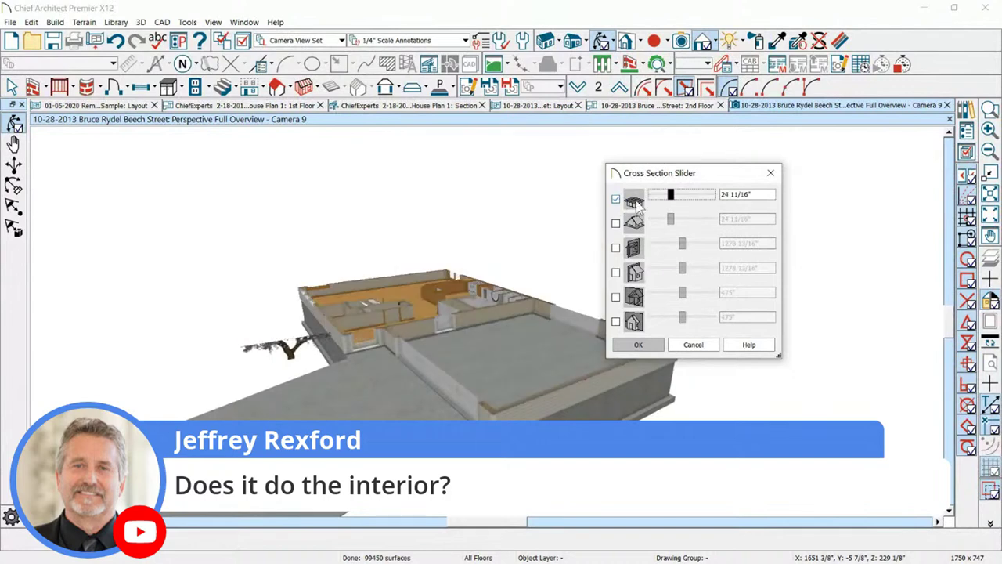
left_click_drag(671, 195, 681, 206)
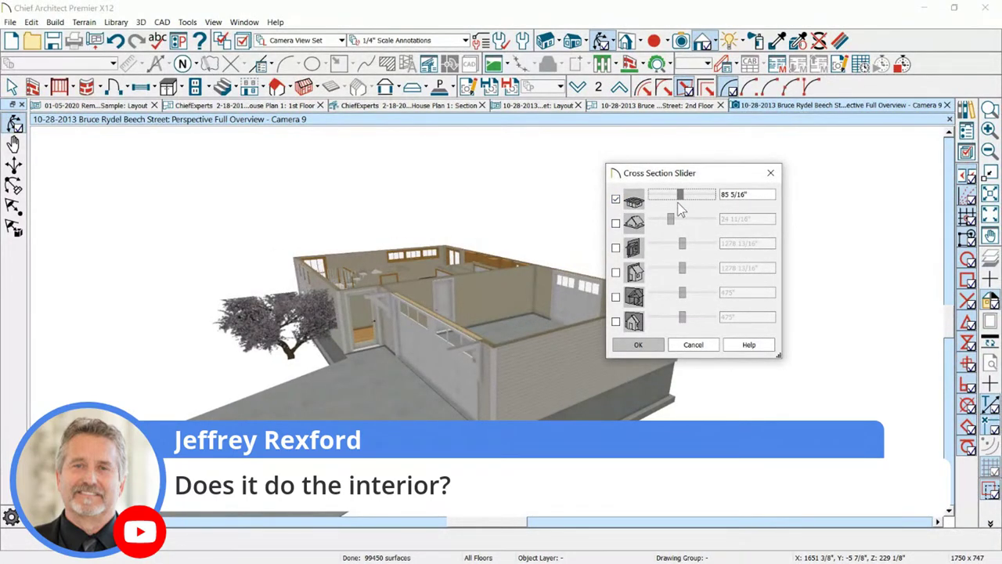
left_click(638, 344)
Step: Examine the sectioned floor's kitchen, stairs and garage from above, and close the perspective overview
left_click_drag(635, 337, 427, 187)
left_click_drag(345, 302, 403, 277)
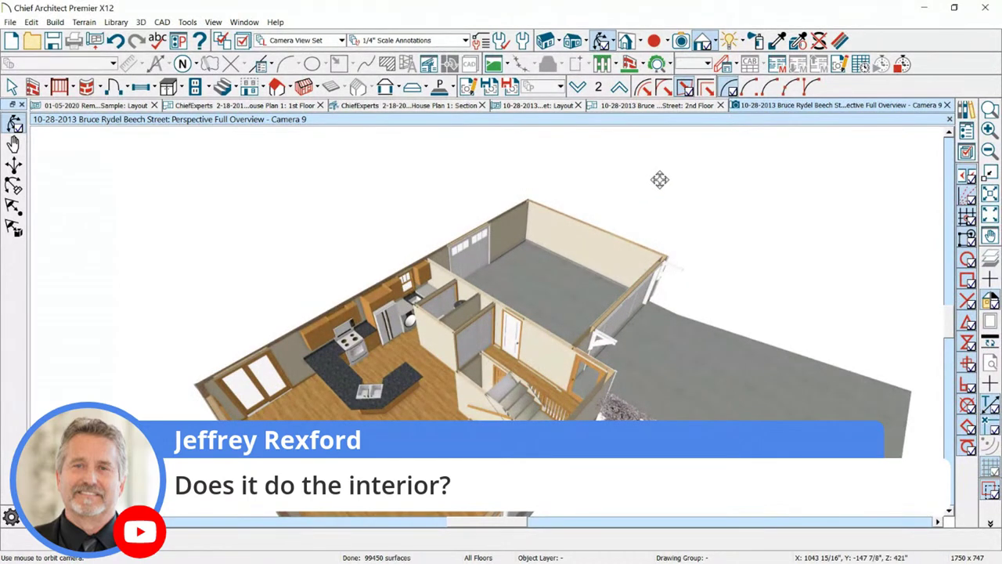
left_click(947, 106)
scroll(276, 233, "down", 2)
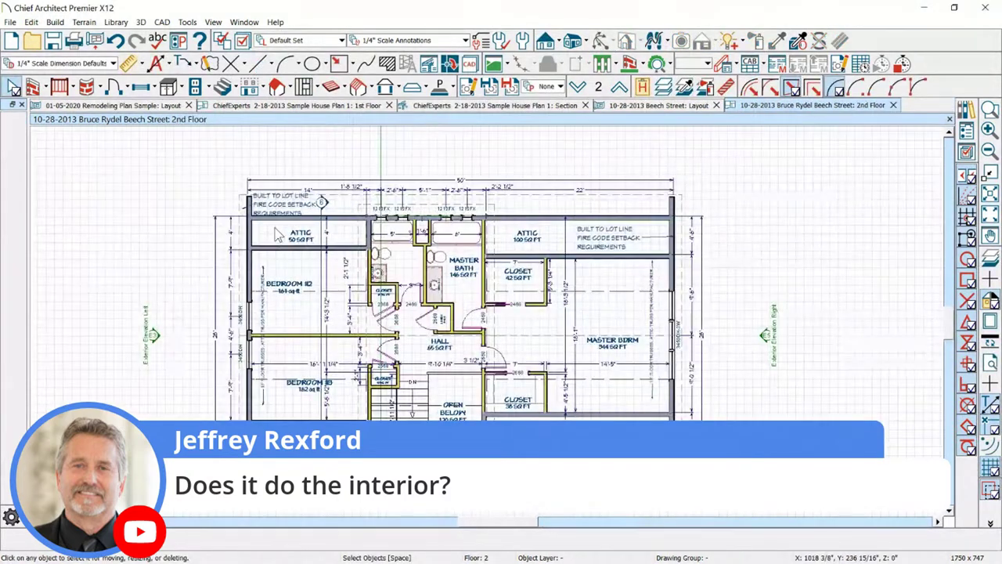
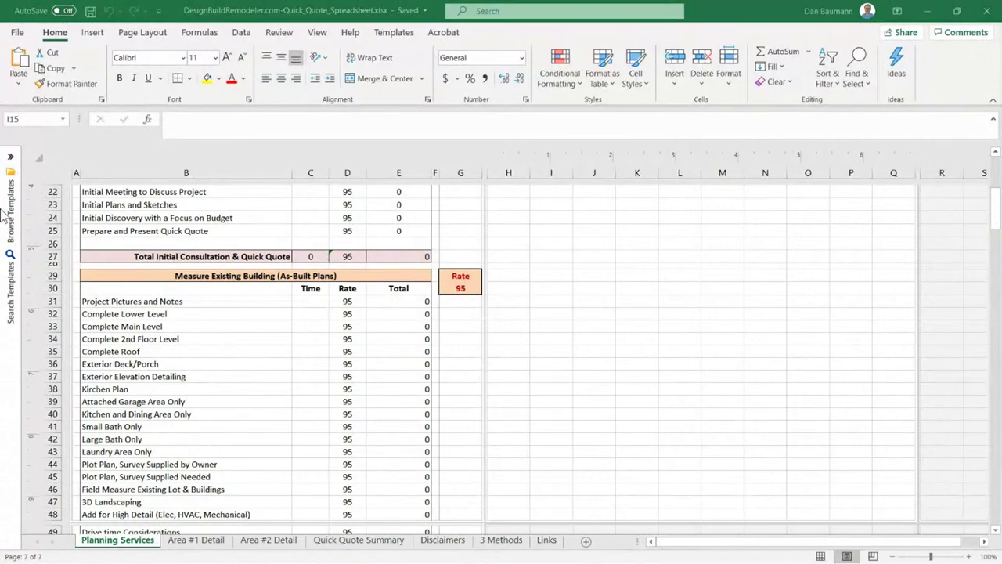
Step: Review the Design and Planning Fees and Initial Consultation & Quick Quote sections of the Excel quick quote spreadsheet
scroll(252, 280, "up", 3, "ctrl")
scroll(252, 281, "up", 8)
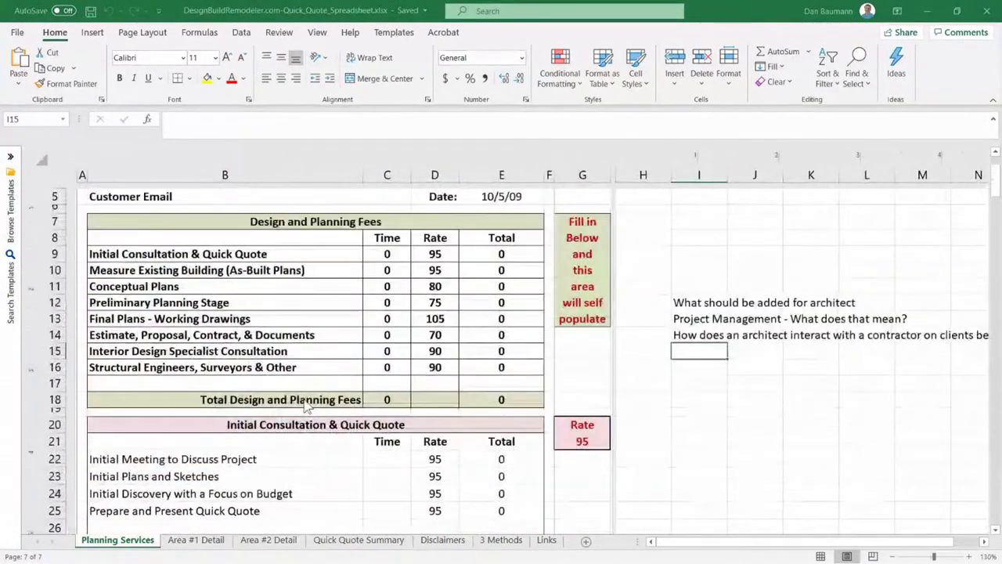
scroll(306, 406, "down", 4)
scroll(306, 406, "down", 2)
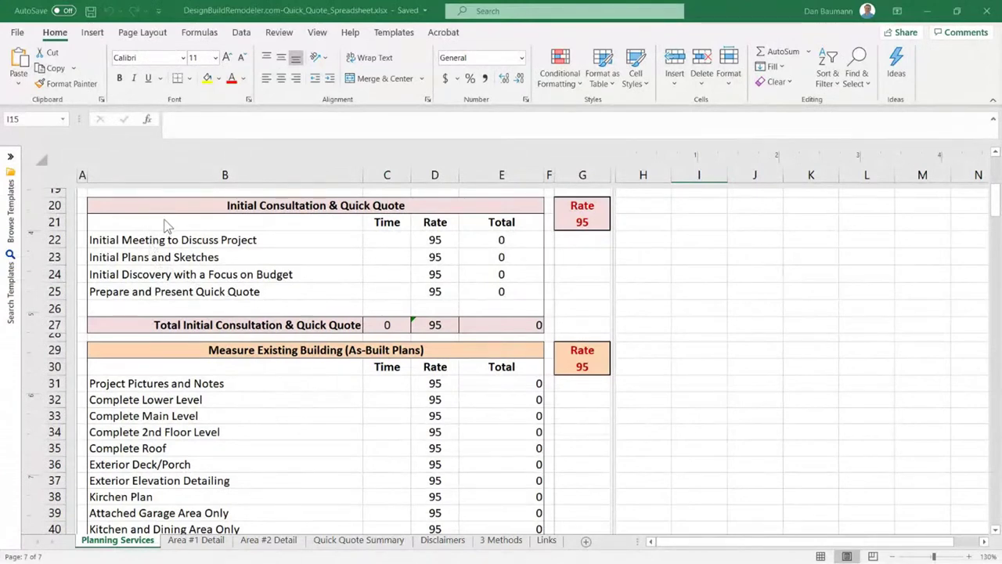
scroll(173, 284, "down", 1)
scroll(173, 284, "down", 2)
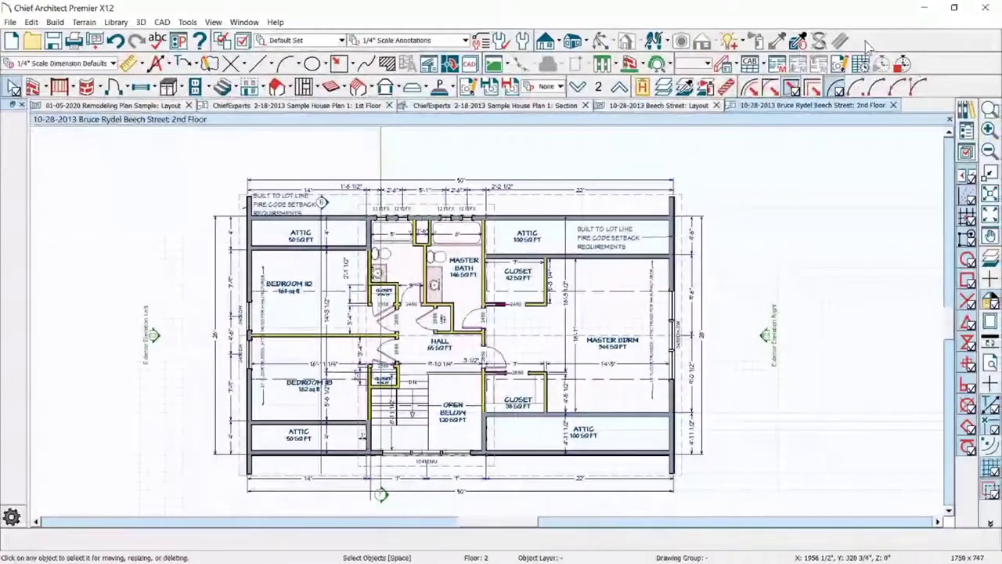
Step: Switch to Chief Architect and check the entries and total duration in the Beech Street plan's time log
left_click(862, 81)
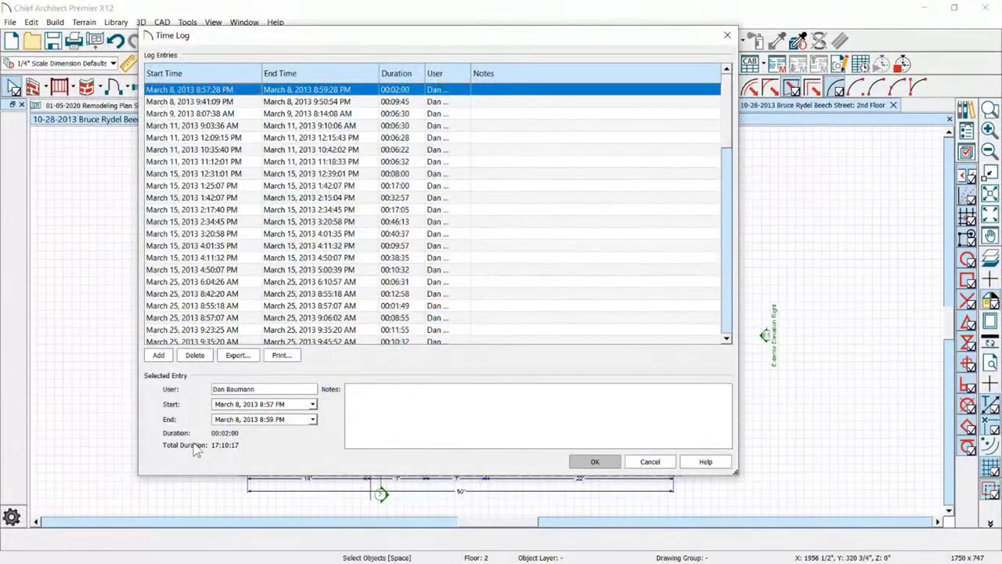
scroll(378, 228, "down", 8)
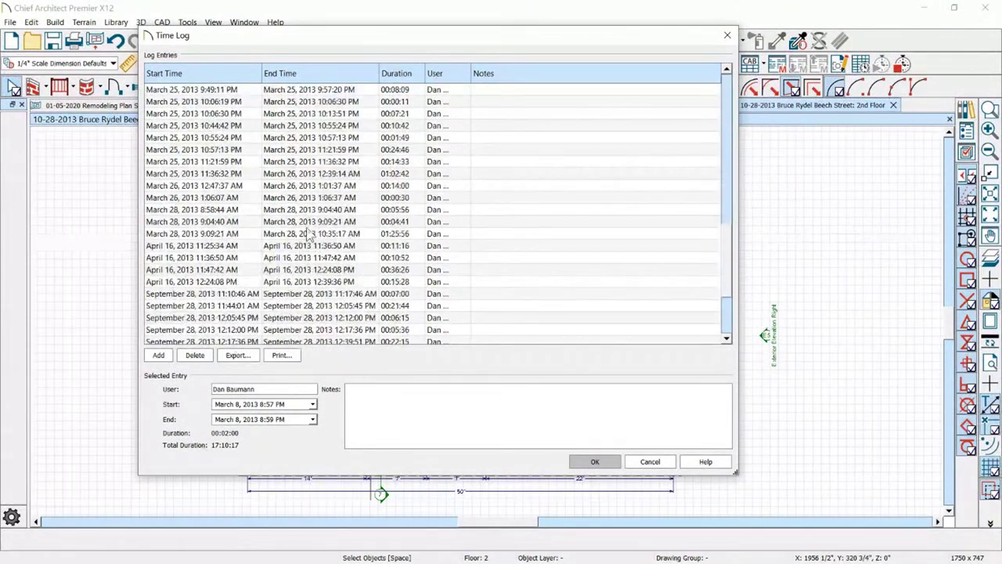
left_click(650, 461)
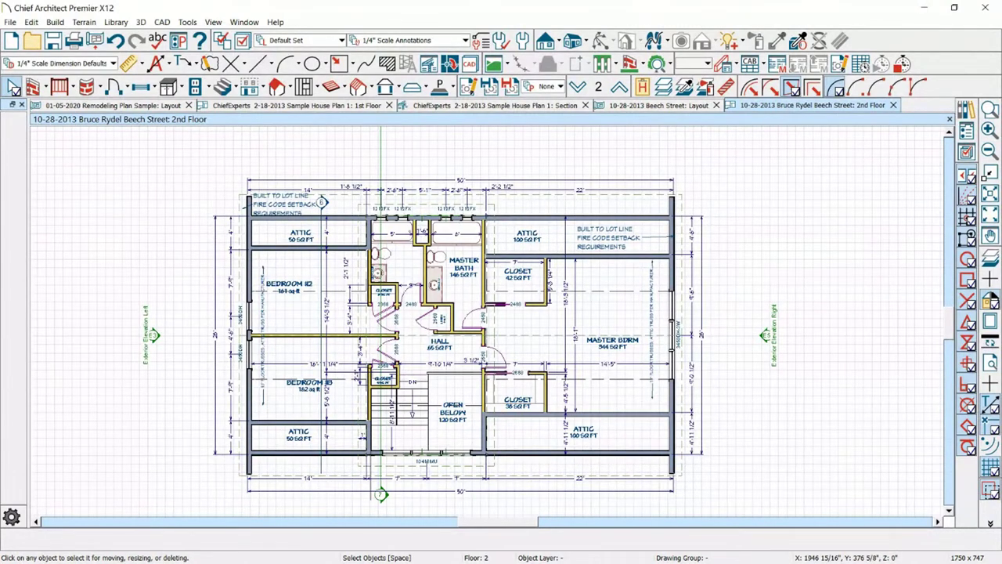
Step: Switch back to the Excel spreadsheet and review the As-Built Plans items, highlighting Project Pictures and Notes through Attached Garage Area Only
key("alt+Tab")
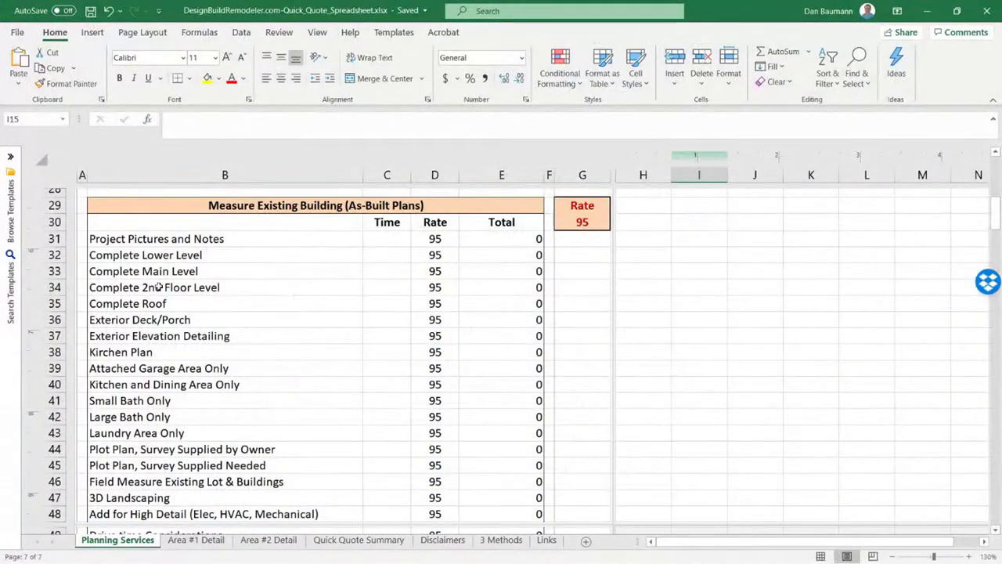
left_click_drag(161, 237, 205, 513)
scroll(213, 414, "down", 2)
scroll(213, 414, "up", 1)
left_click(180, 342)
scroll(176, 282, "up", 2)
left_click_drag(172, 286, 172, 419)
scroll(192, 423, "down", 3)
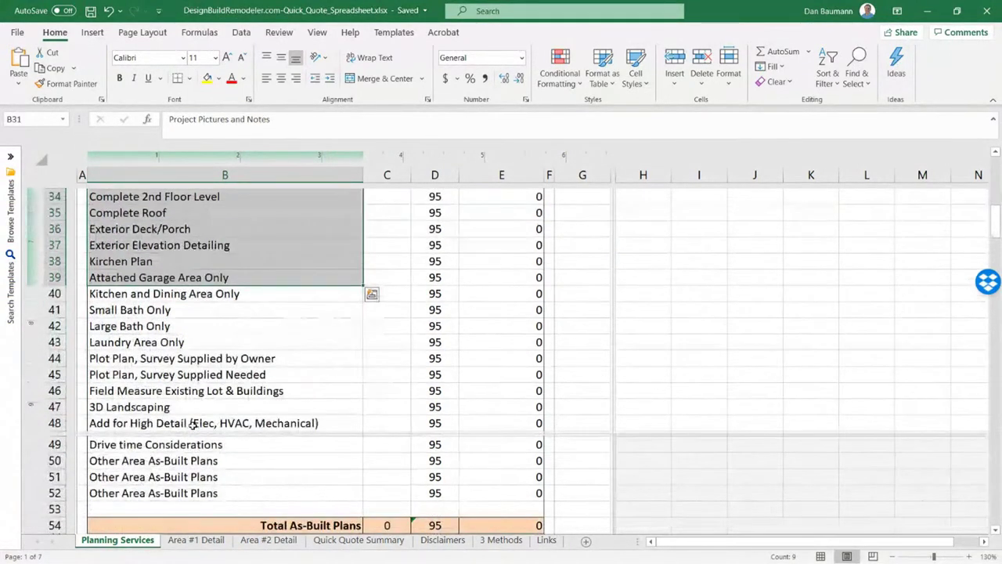
scroll(193, 423, "down", 2)
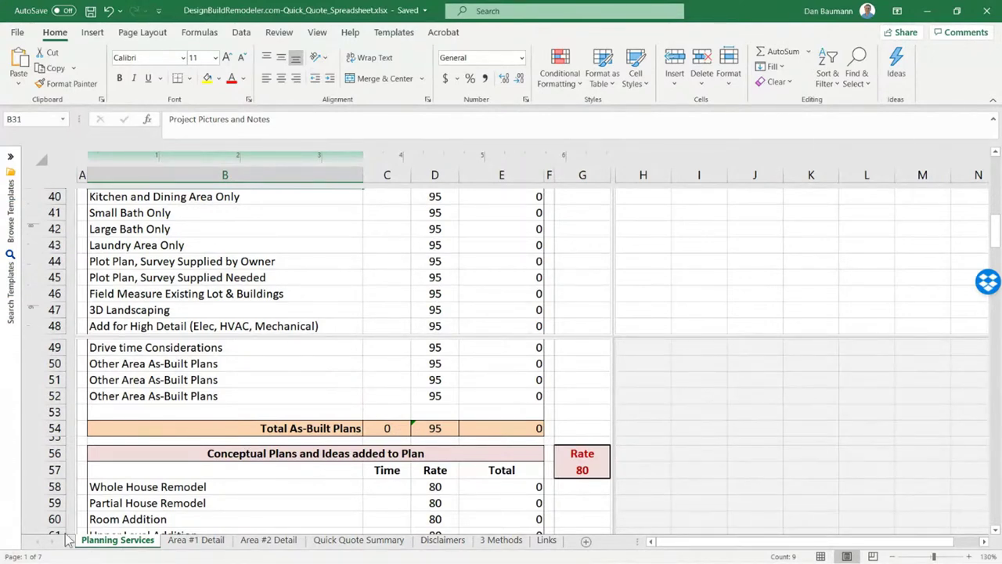
Step: Clear the highlighting from the as-built items and reread the list from Project Pictures and Notes to the Total As-Built Plans row
scroll(364, 358, "up", 2)
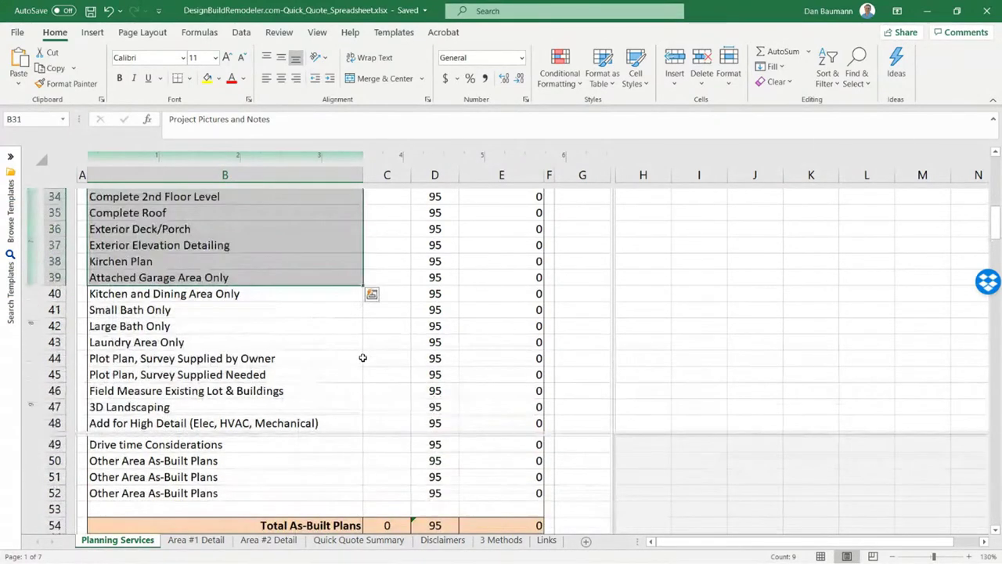
scroll(364, 358, "down", 1)
left_click(365, 358)
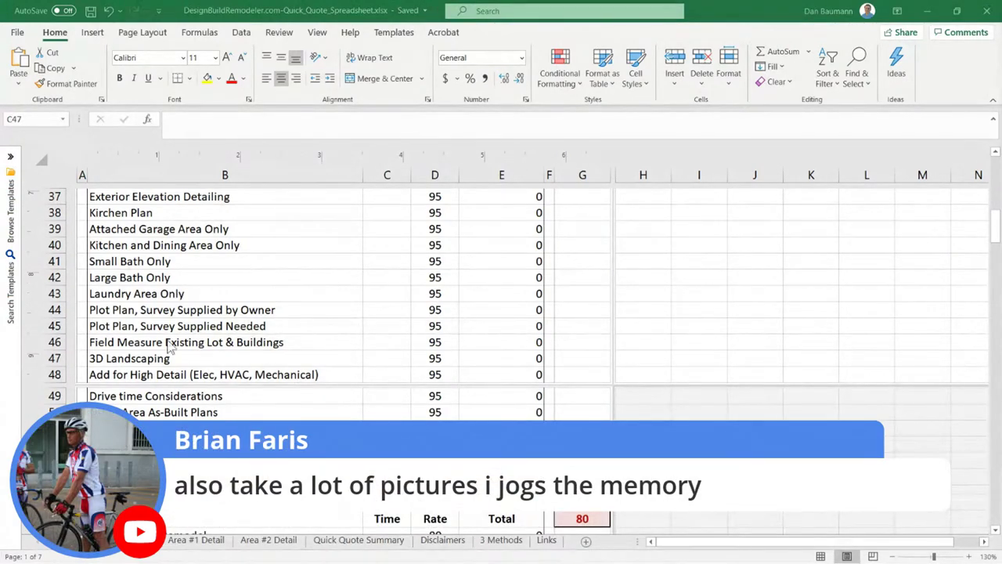
scroll(281, 302, "up", 3)
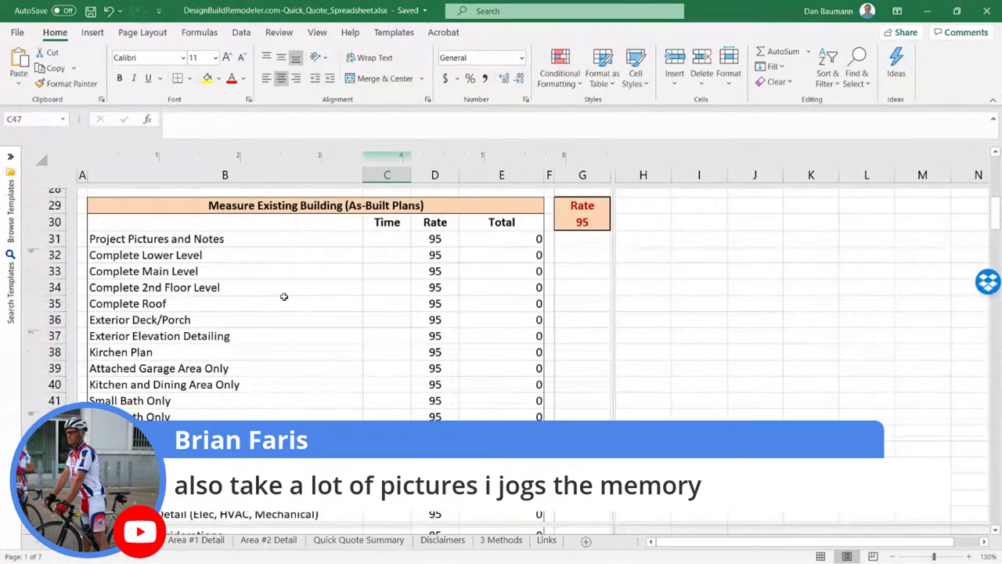
scroll(298, 293, "down", 2)
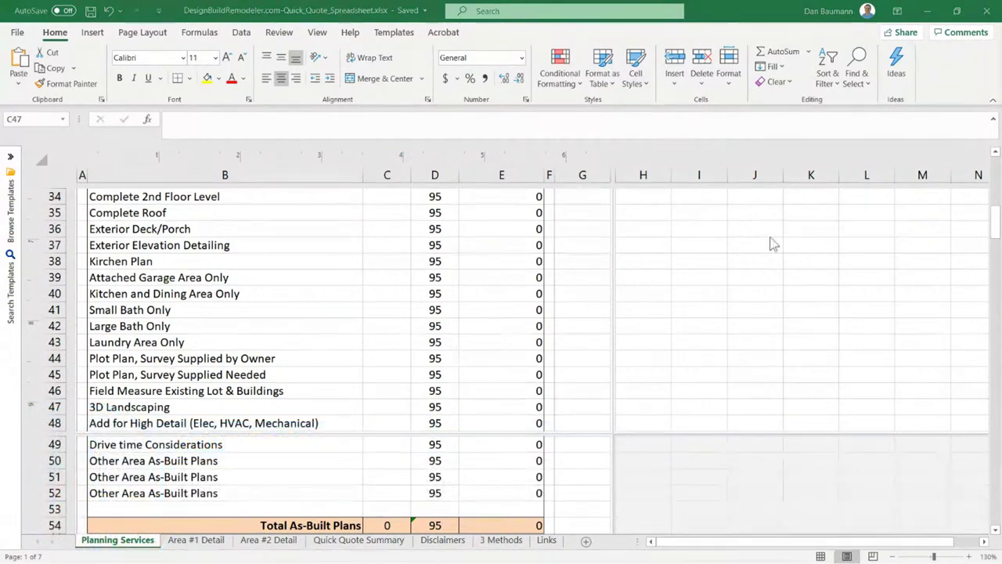
scroll(316, 322, "up", 2)
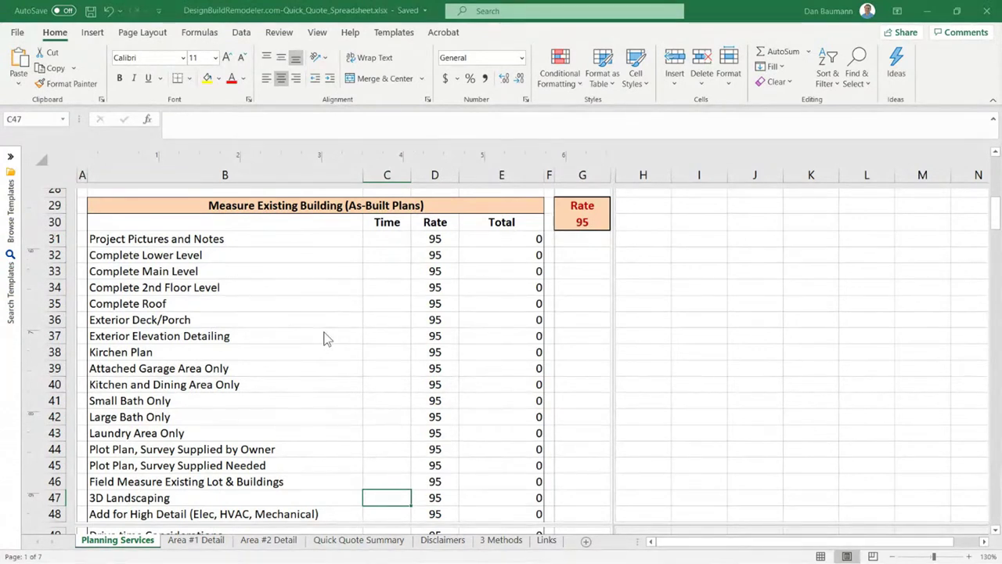
Step: Look over the Conceptual Plans and Ideas section, from Whole House Remodel to the Total Conceptual Plans row
scroll(326, 337, "down", 6)
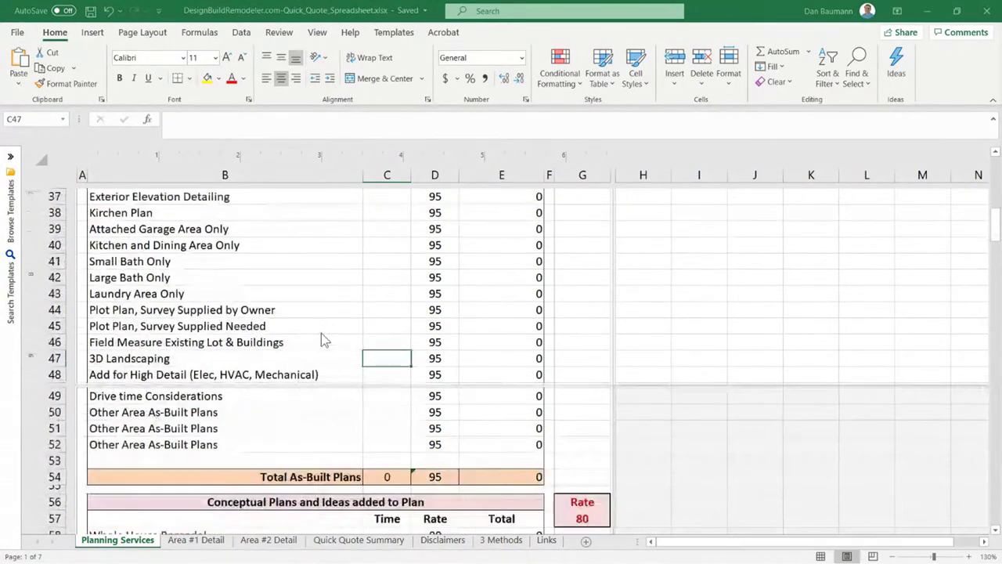
scroll(324, 337, "down", 3)
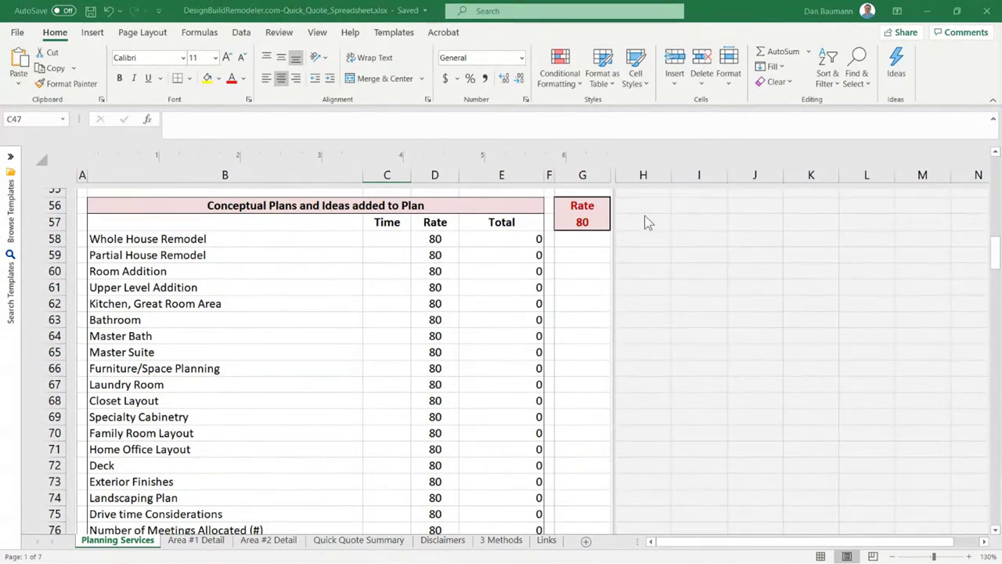
scroll(407, 368, "down", 1)
scroll(419, 386, "up", 1)
scroll(257, 284, "down", 4)
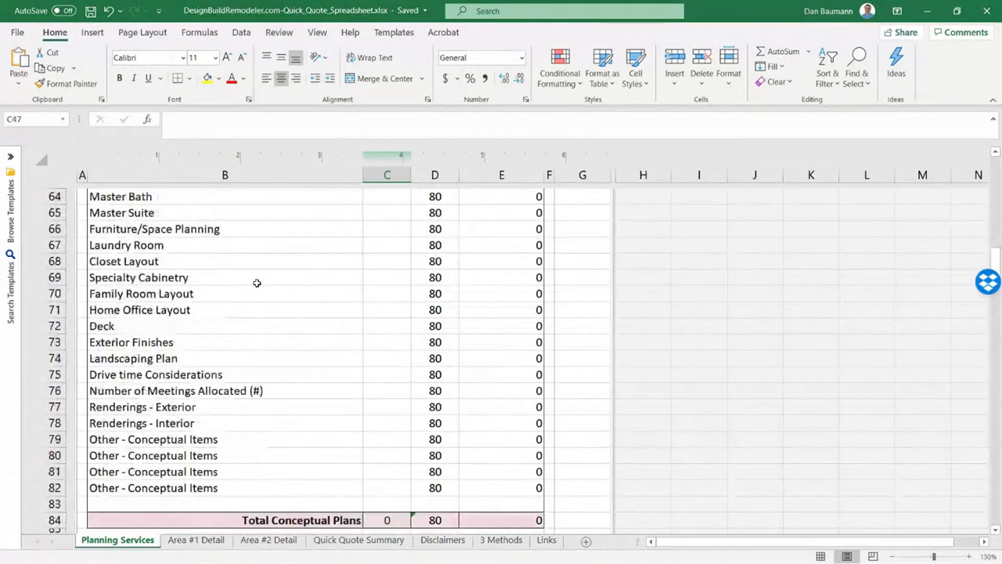
Step: Review the Preliminary Planning Stage items against the conceptual plan items above them
scroll(257, 285, "down", 5)
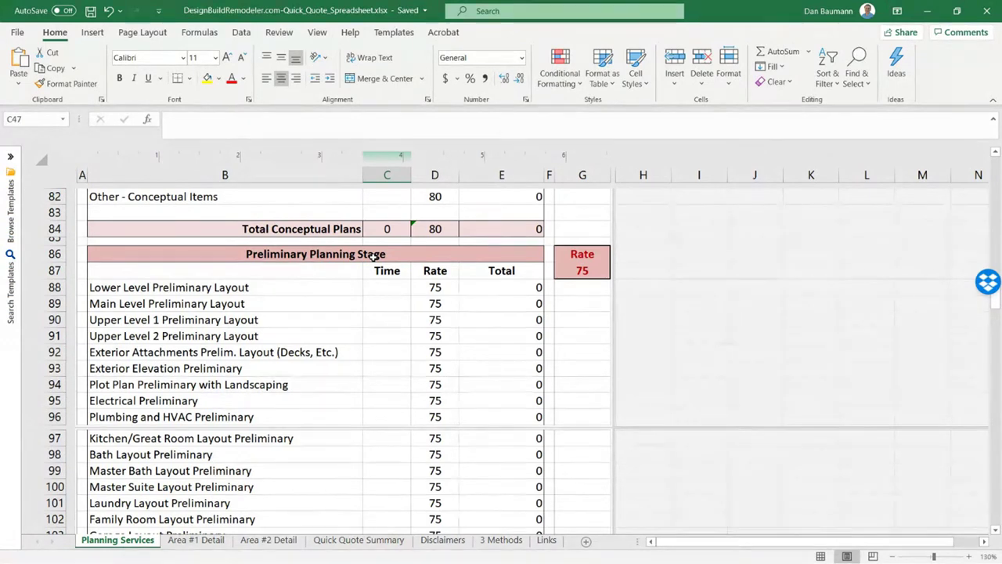
scroll(375, 256, "down", 2)
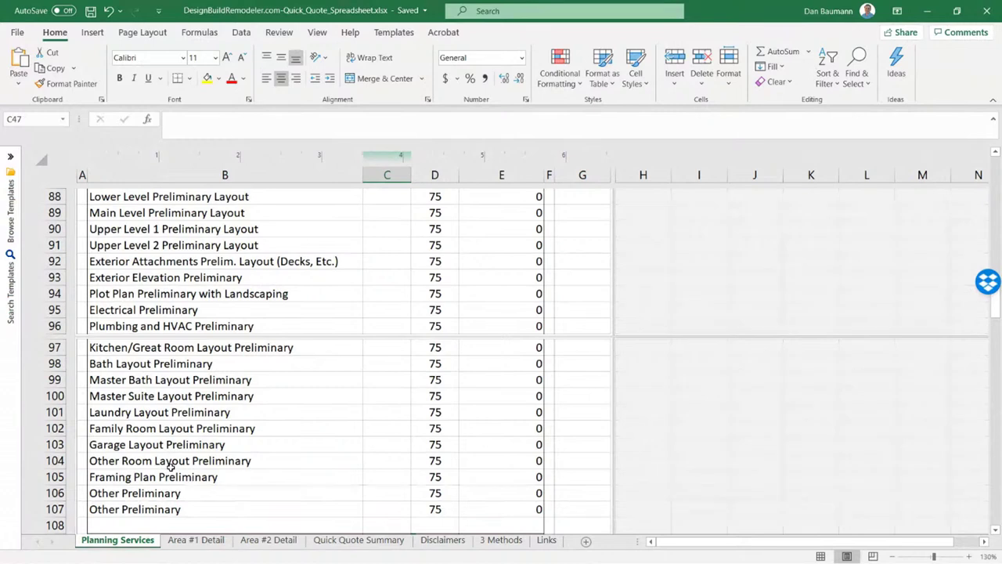
scroll(169, 466, "up", 5)
scroll(169, 467, "up", 3)
scroll(173, 463, "down", 8)
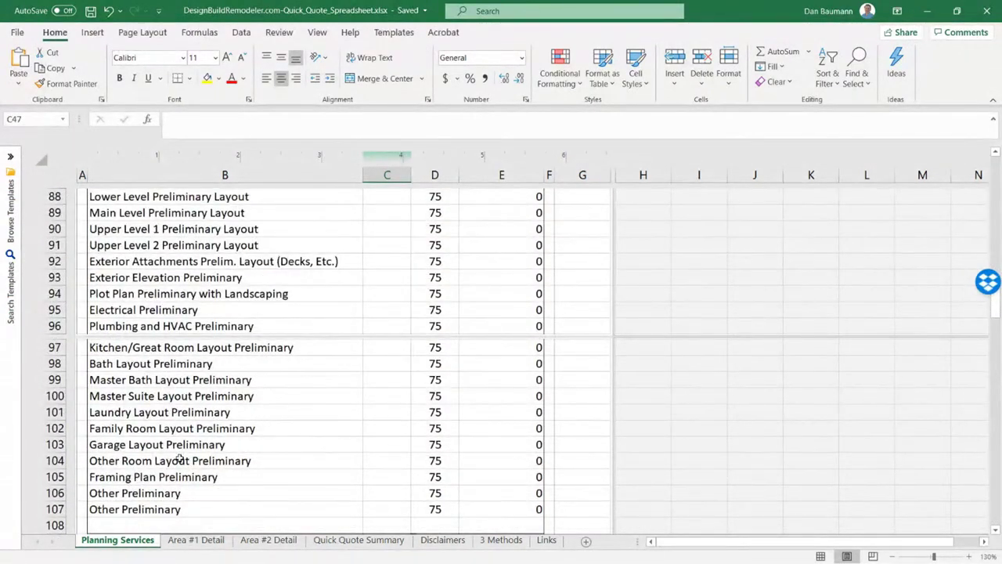
Step: Go through the Final Plans - Working Drawings items down to the section's total row
scroll(180, 460, "down", 5)
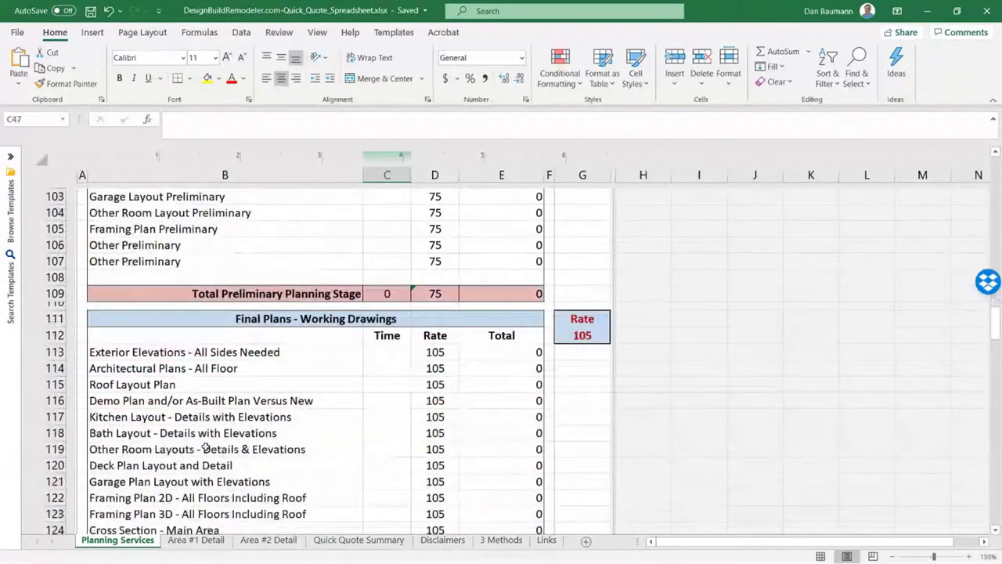
scroll(205, 448, "down", 2)
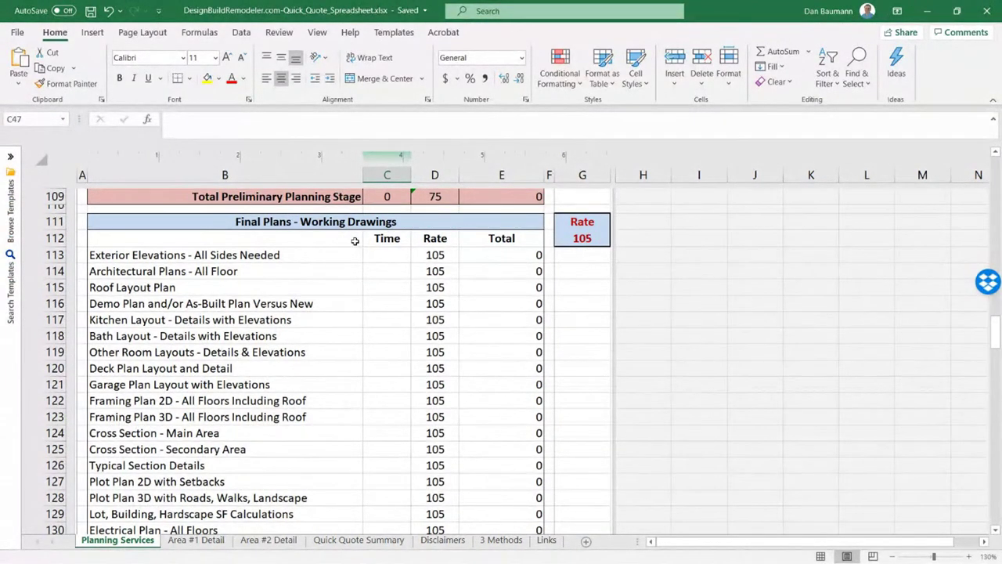
scroll(360, 319, "up", 3)
scroll(359, 320, "up", 4)
scroll(360, 319, "down", 15)
scroll(360, 321, "down", 5)
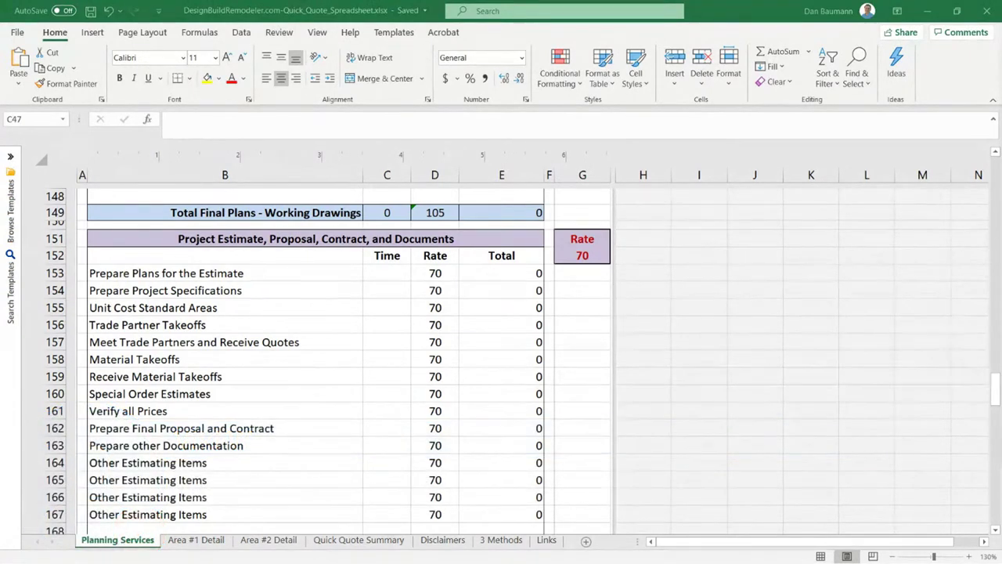
Step: Compare the working drawings items with the Project Estimate, Proposal, Contract, and Documents section and the start of Interior Design Specialist Consultation
scroll(517, 332, "up", 12)
scroll(517, 333, "down", 11)
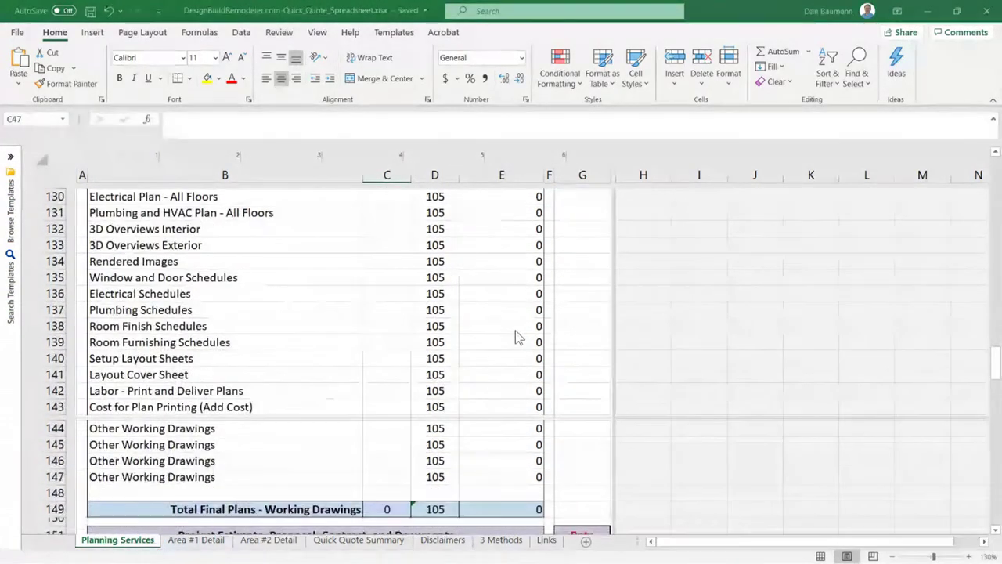
scroll(517, 338, "down", 2)
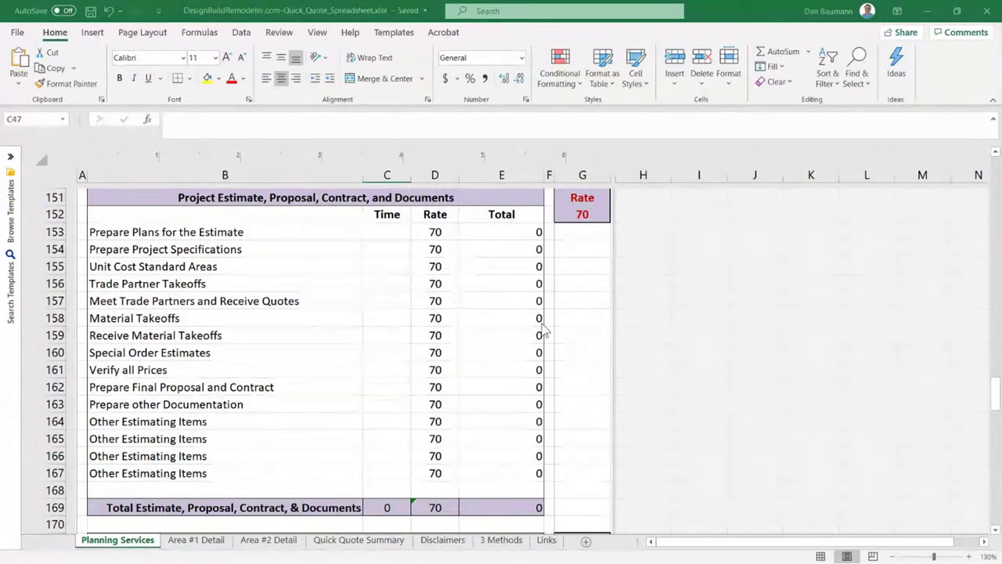
scroll(534, 335, "down", 2)
scroll(534, 335, "down", 2)
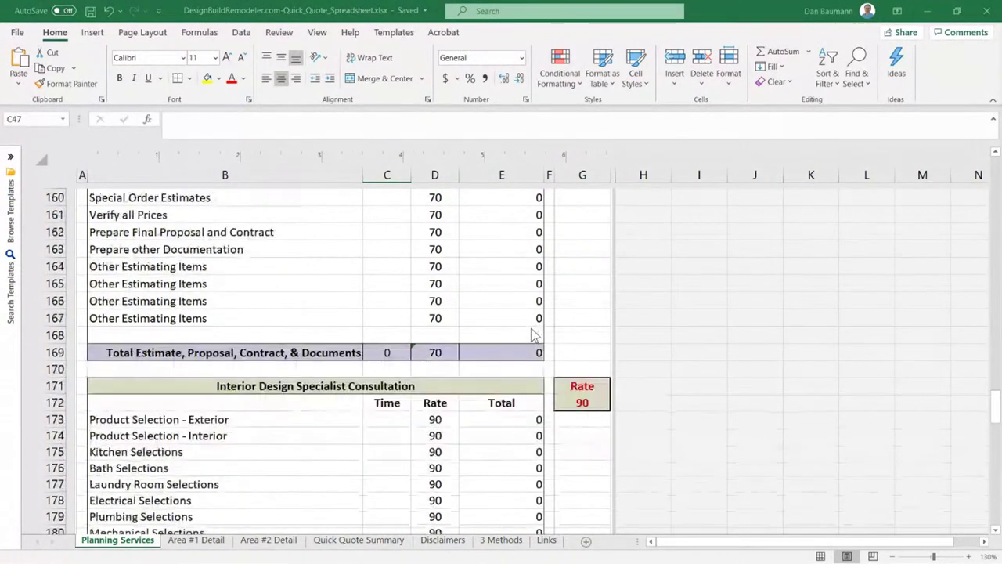
scroll(538, 356, "up", 5)
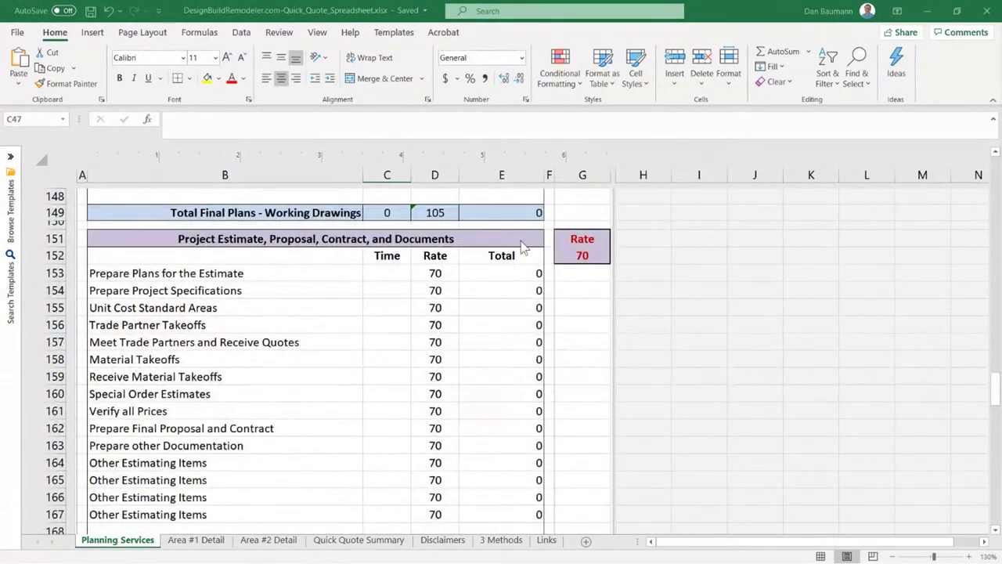
Step: Review the Interior Design Specialist Consultation items and the Structural Engineers, Surveyors & Other fees on the Planning Services sheet
scroll(351, 311, "down", 6)
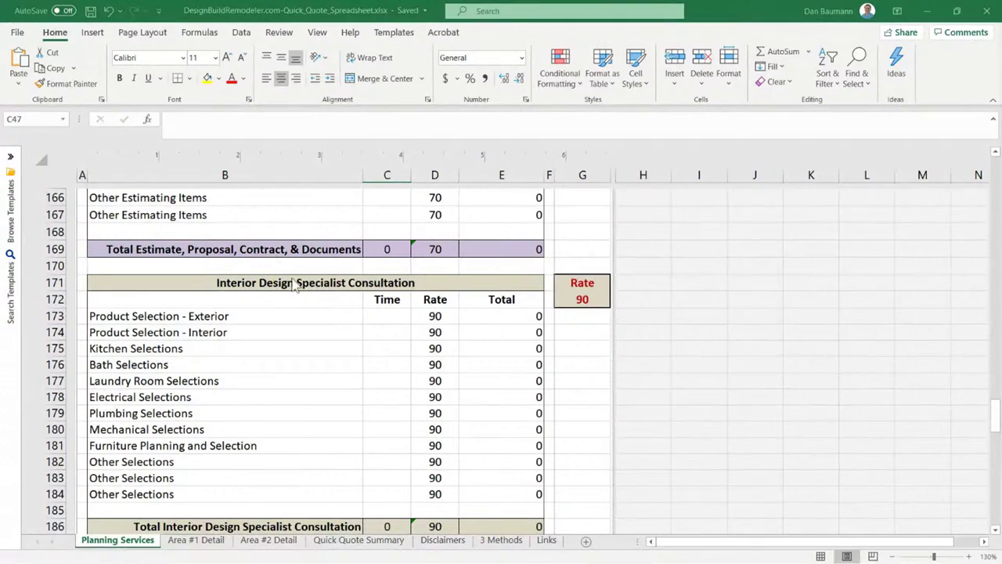
scroll(308, 296, "down", 1)
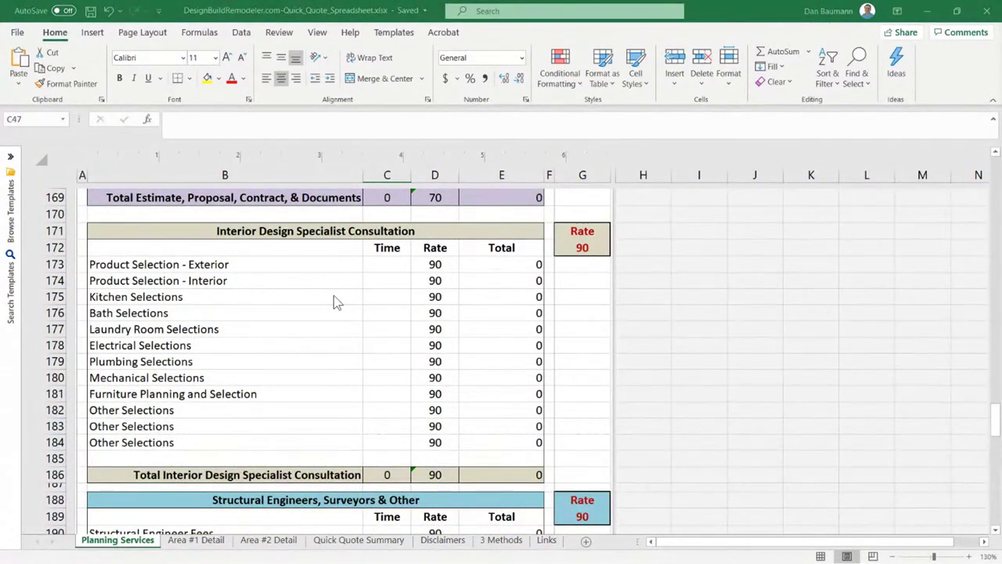
scroll(313, 327, "down", 5)
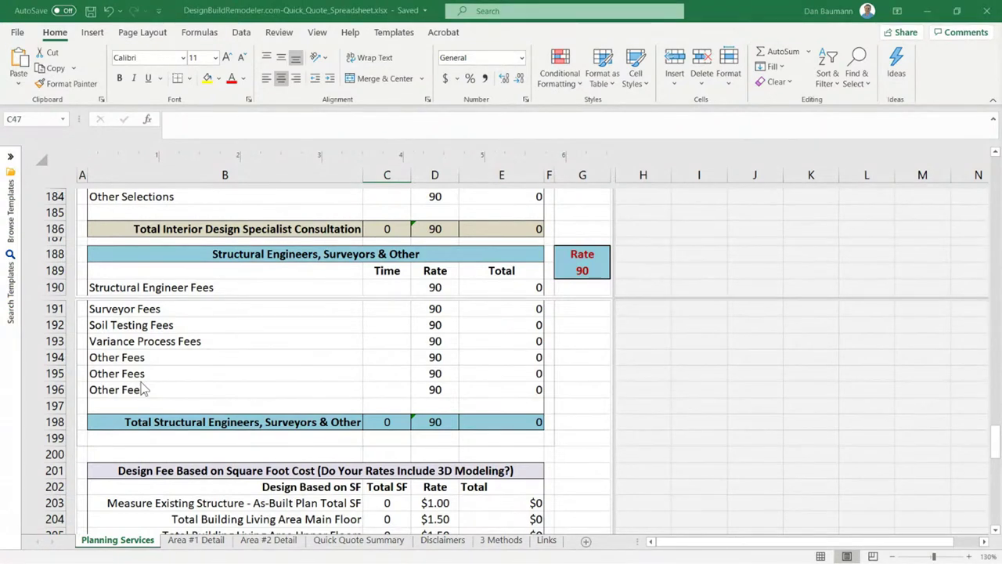
Step: Examine the design fee sections based on square foot cost and percentage of project value, down to the design services payment schedule
scroll(141, 387, "down", 4)
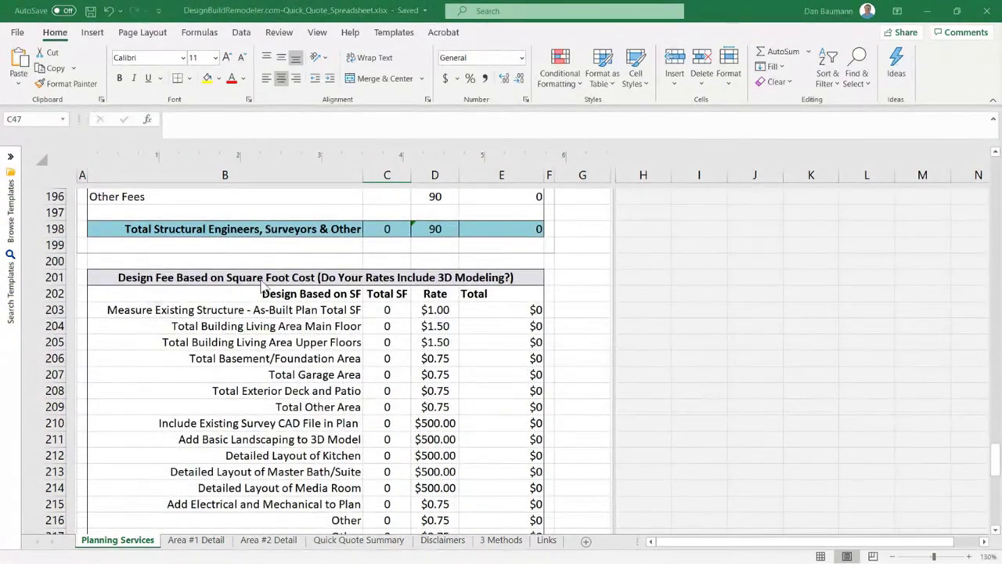
scroll(336, 324, "up", 3)
scroll(337, 326, "down", 3)
scroll(340, 331, "up", 4)
scroll(360, 329, "down", 7)
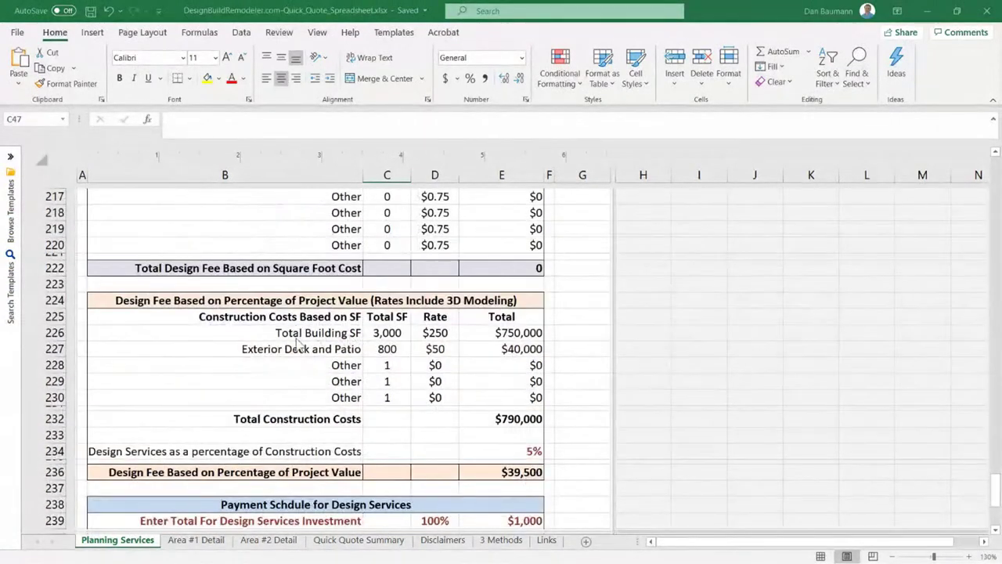
scroll(365, 345, "down", 2)
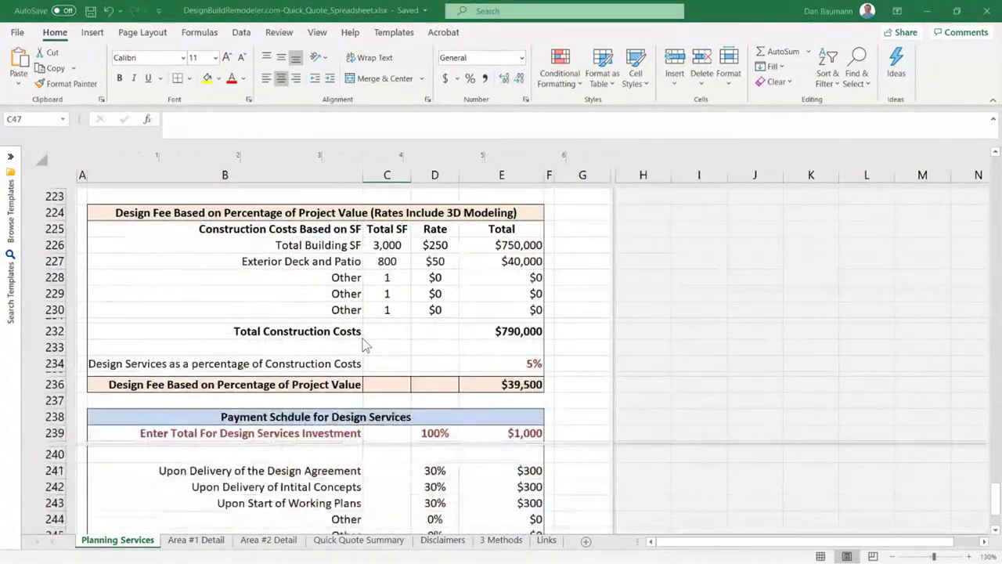
scroll(365, 352, "down", 1)
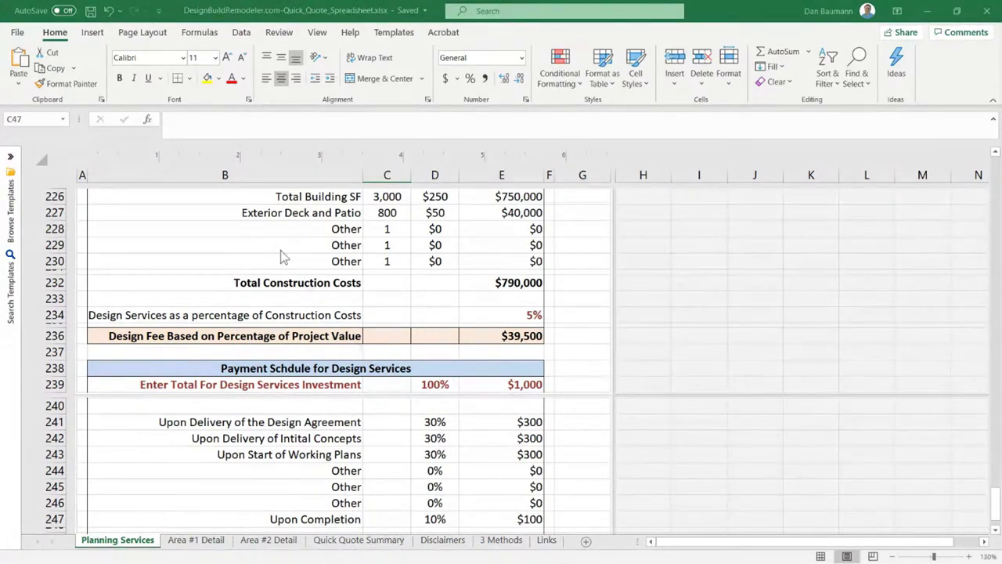
Step: Go back up through the estimate and proposal section to the Final Plans - Working Drawings items
scroll(364, 357, "up", 17)
scroll(354, 378, "up", 5)
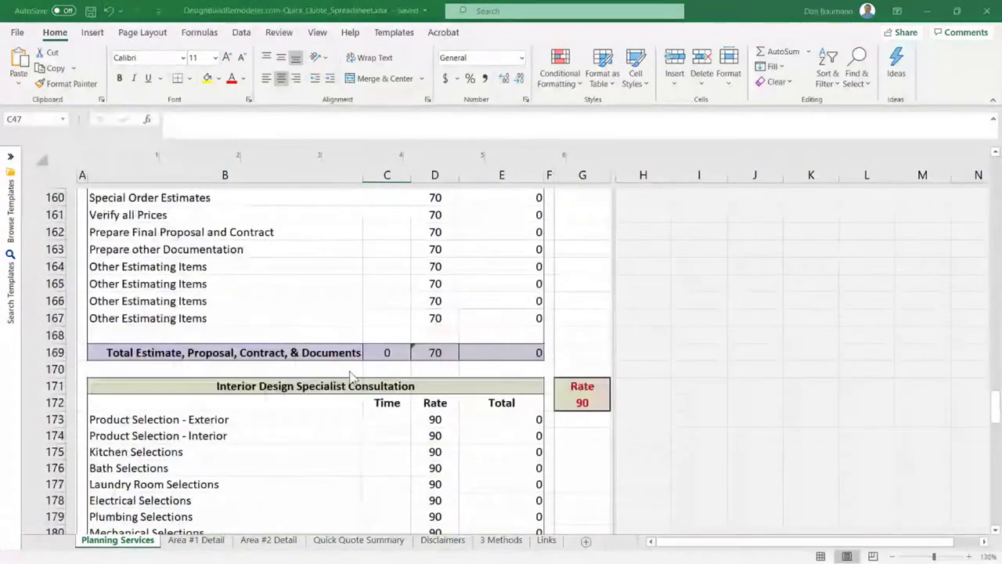
scroll(362, 382, "up", 1)
scroll(362, 380, "up", 11)
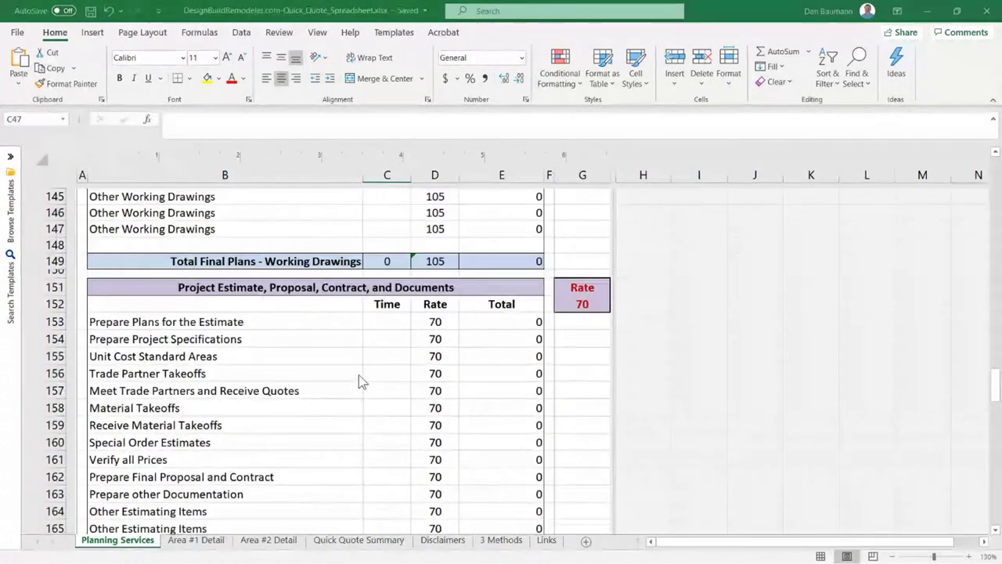
scroll(371, 373, "up", 3)
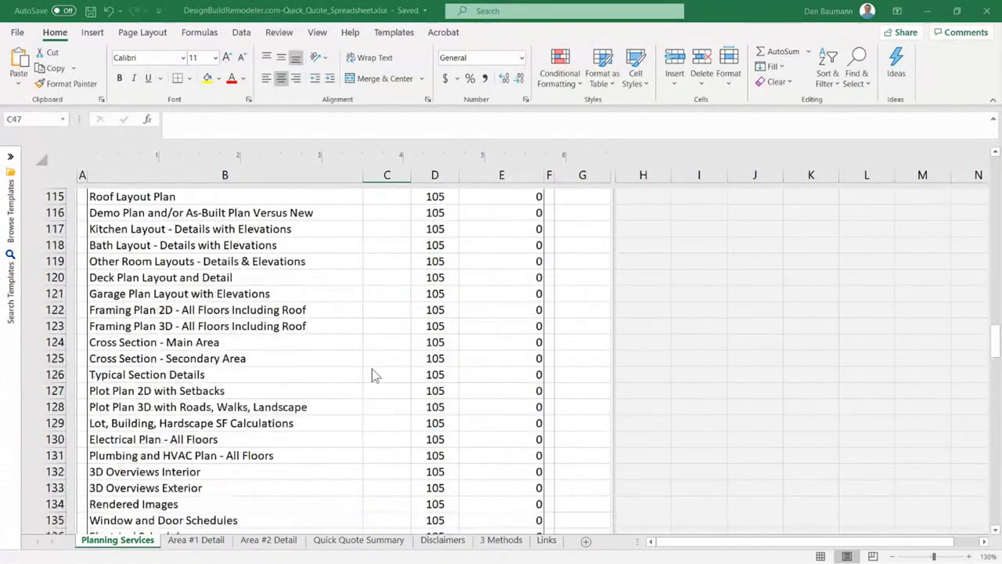